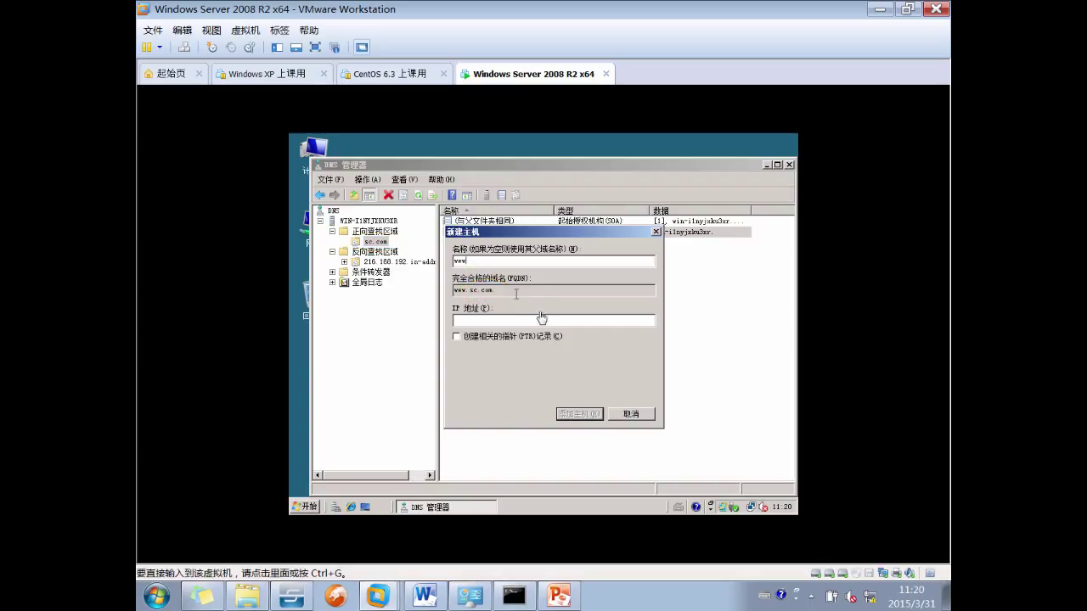
# Add the www host record to the sc.com zone with IP address 192.168.216.252 and close the new host dialog.
pyautogui.click(467, 322)
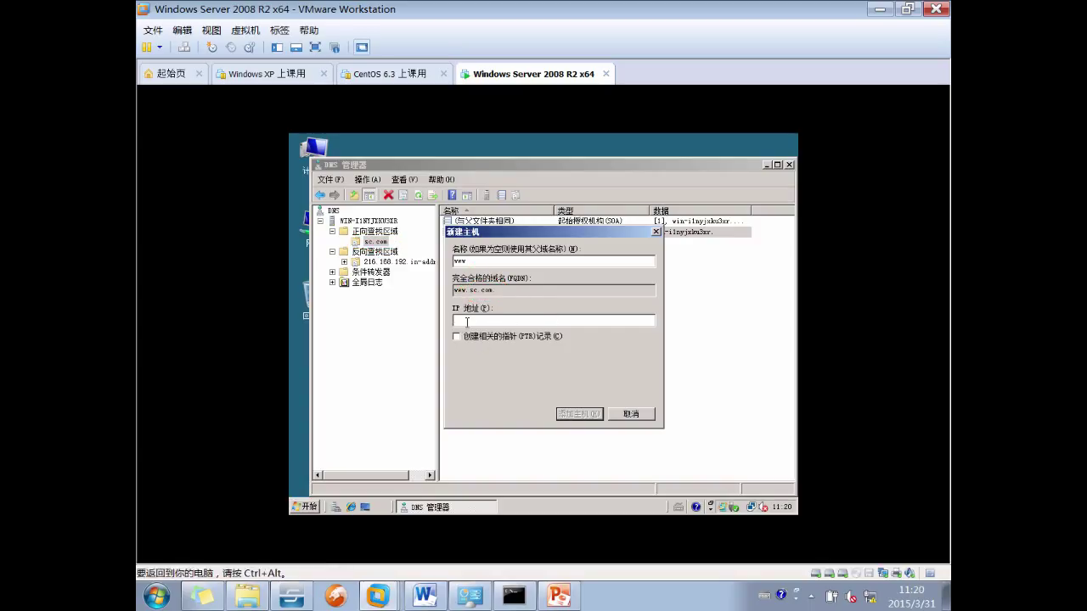
pyautogui.write('192.168.216.252')
pyautogui.click(580, 415)
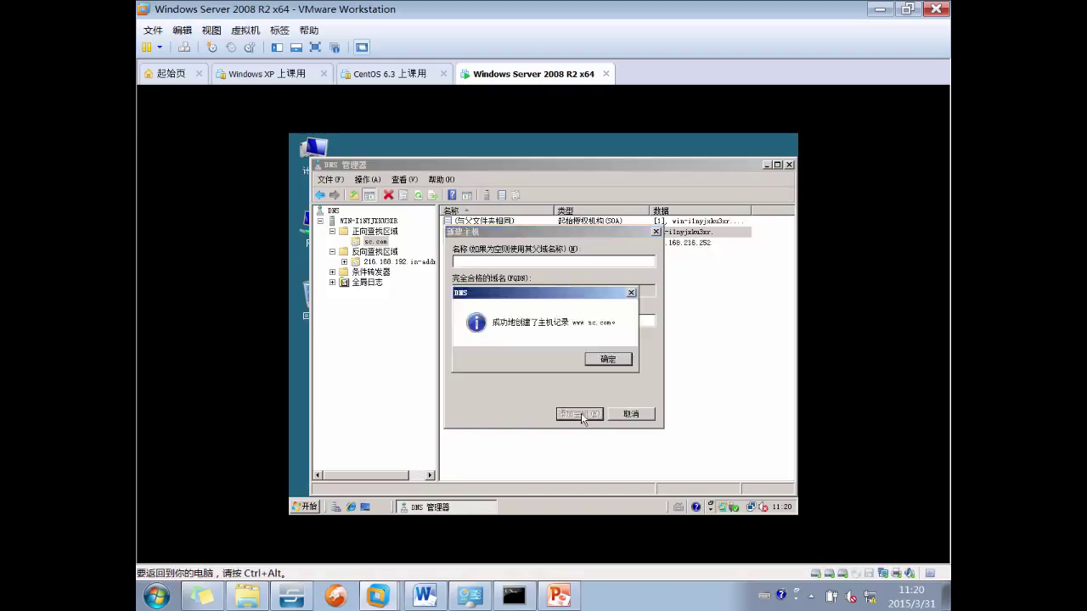
pyautogui.click(606, 359)
pyautogui.click(631, 415)
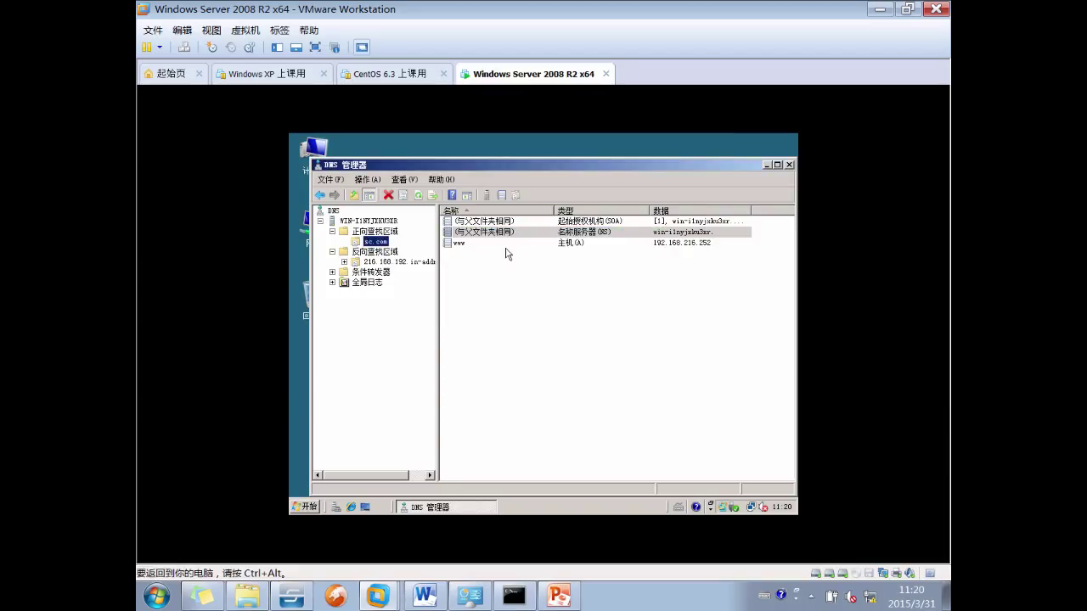
pyautogui.click(512, 243)
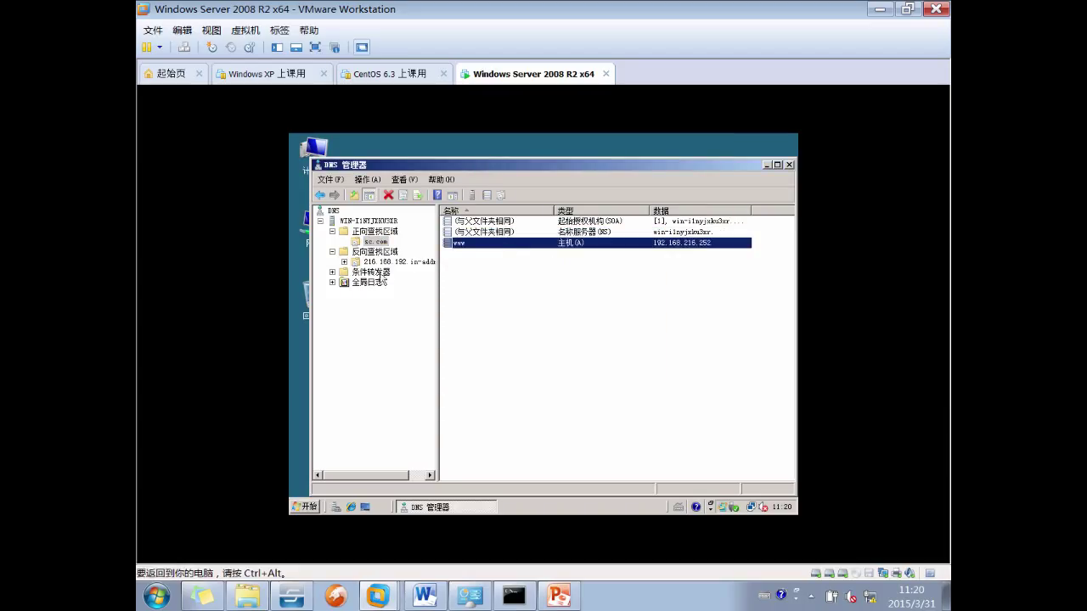
pyautogui.rightClick(380, 243)
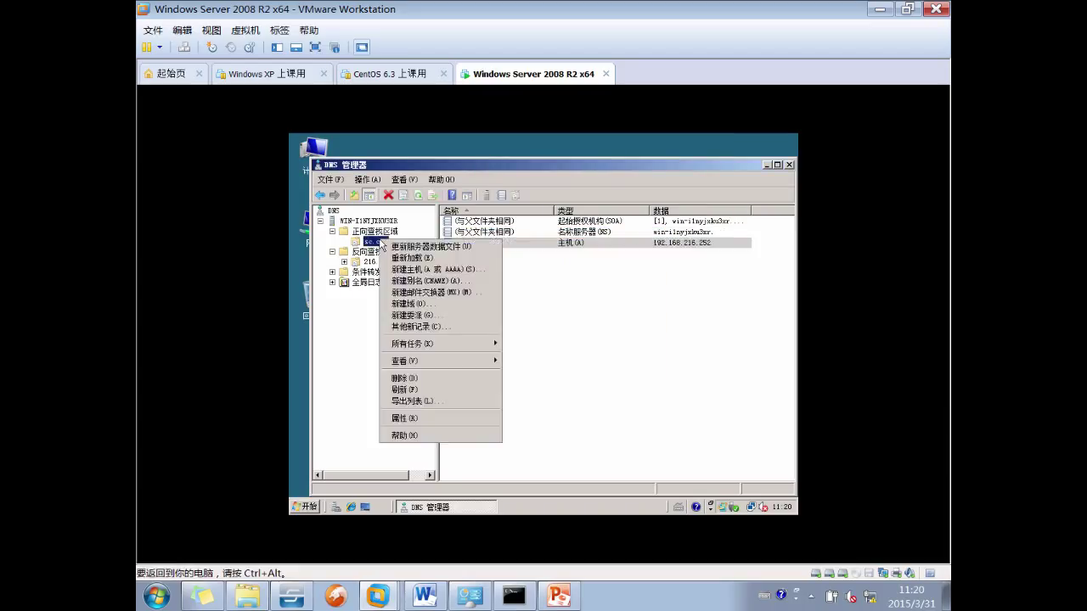
pyautogui.click(458, 281)
pyautogui.write('ft')
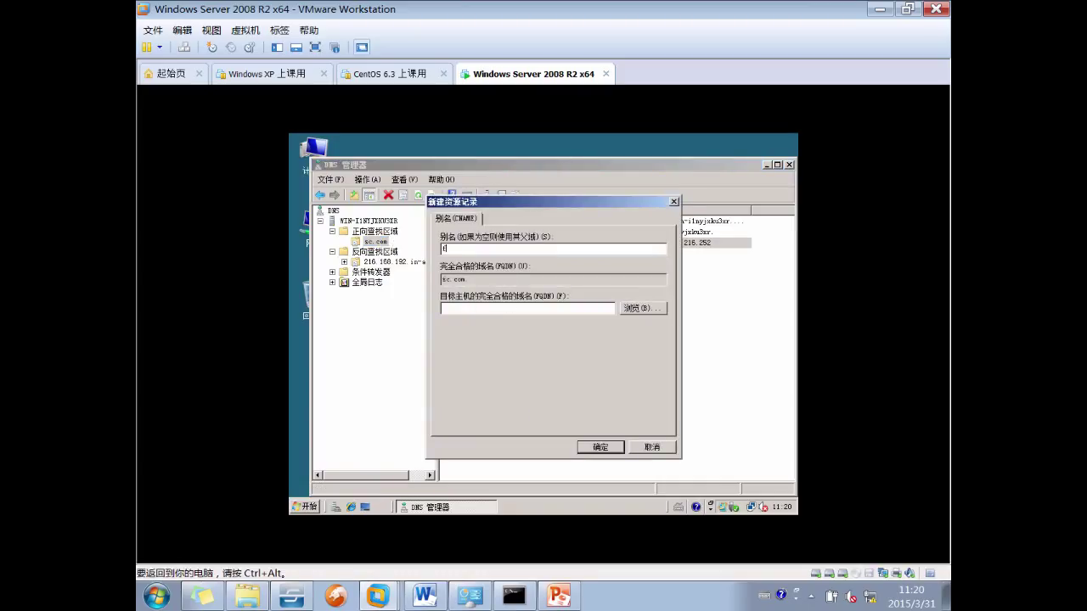
pyautogui.write('p')
pyautogui.click(483, 308)
pyautogui.write('www.si')
pyautogui.click(641, 308)
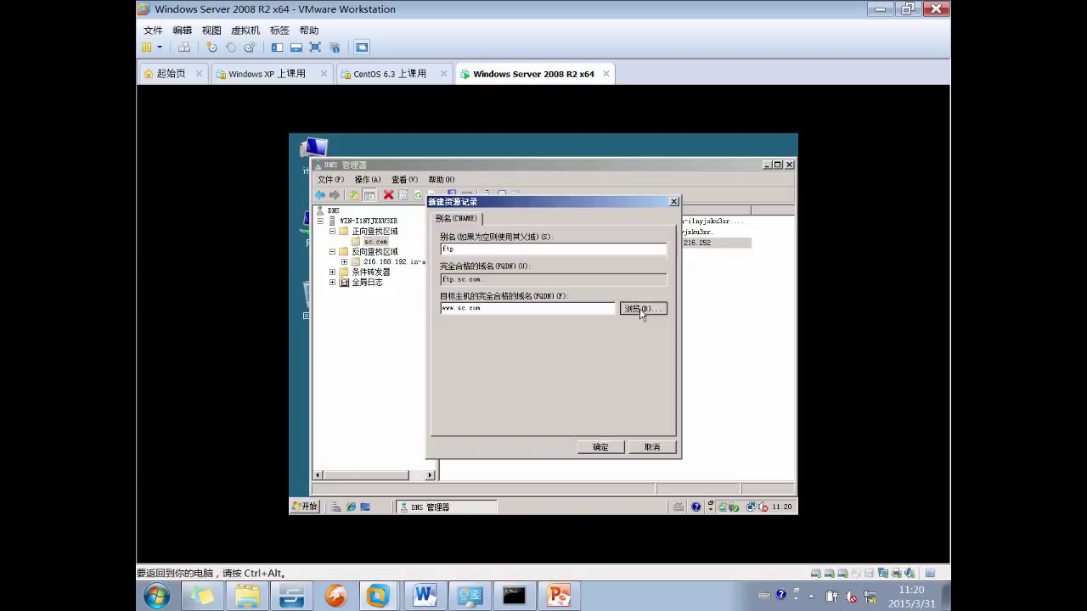
pyautogui.doubleClick(467, 290)
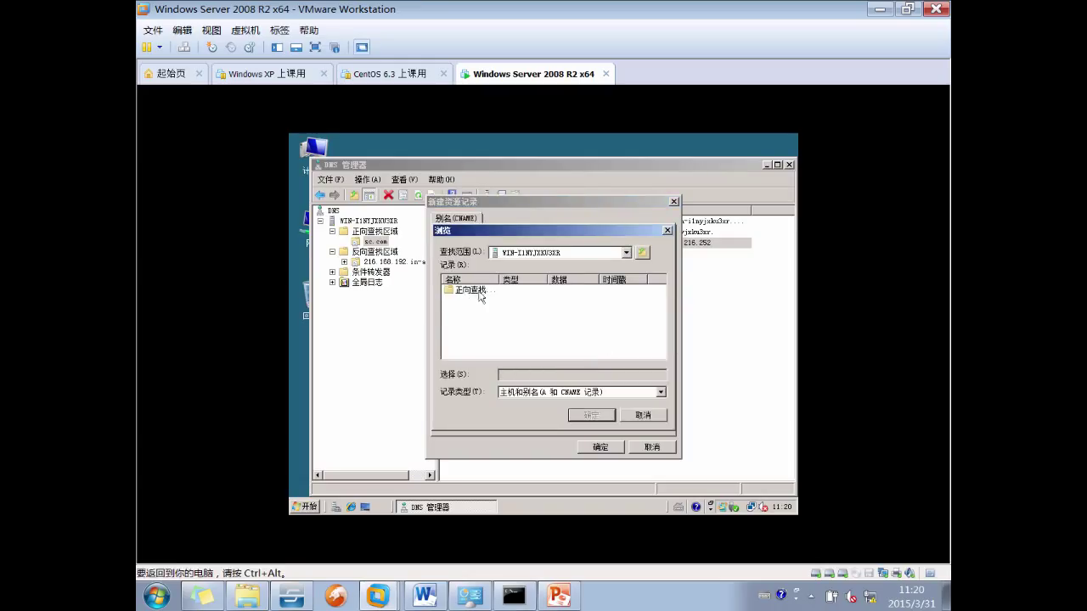
pyautogui.doubleClick(479, 291)
pyautogui.doubleClick(465, 291)
pyautogui.doubleClick(465, 300)
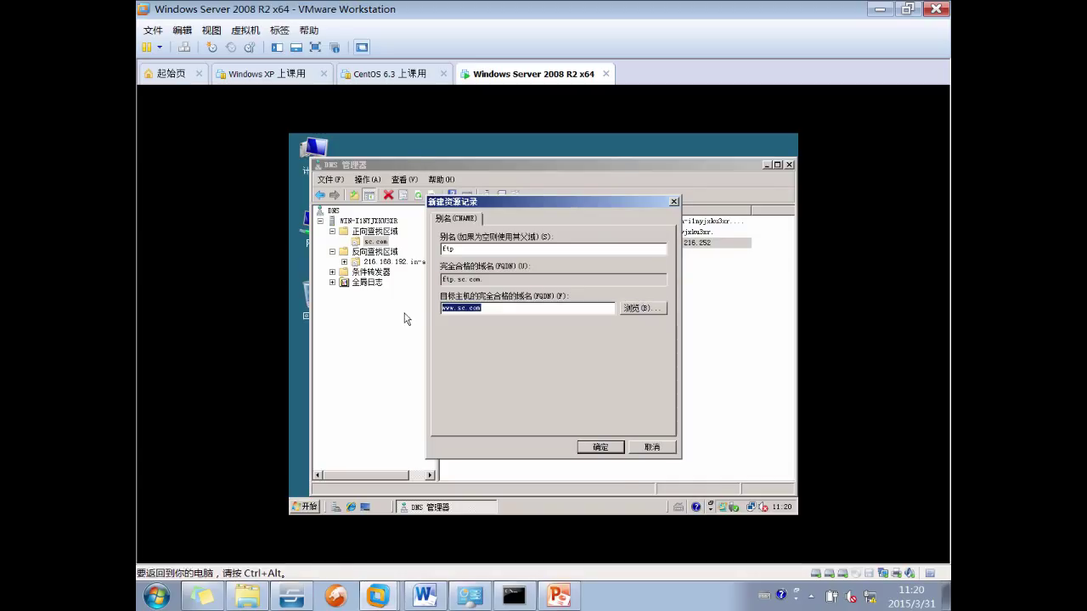
pyautogui.click(603, 448)
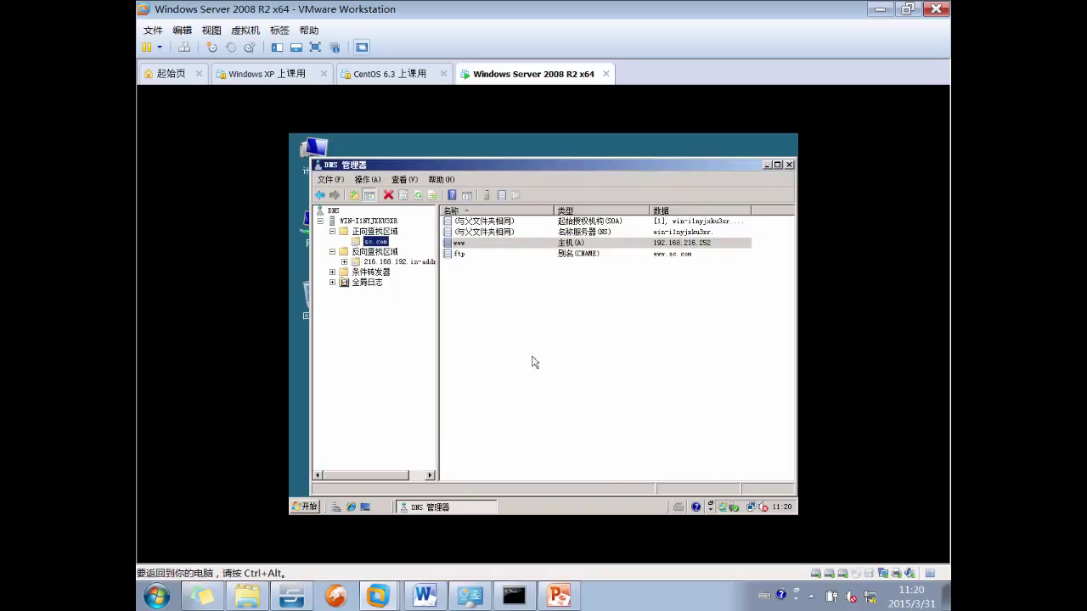
pyautogui.click(590, 257)
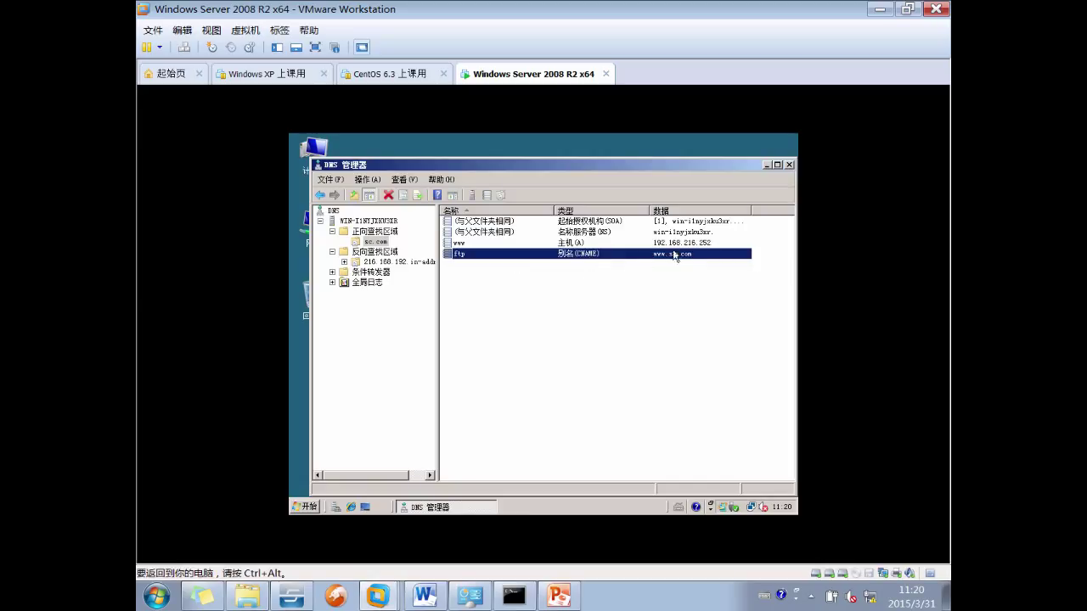
pyautogui.hotkey('ctrl', 'alt')
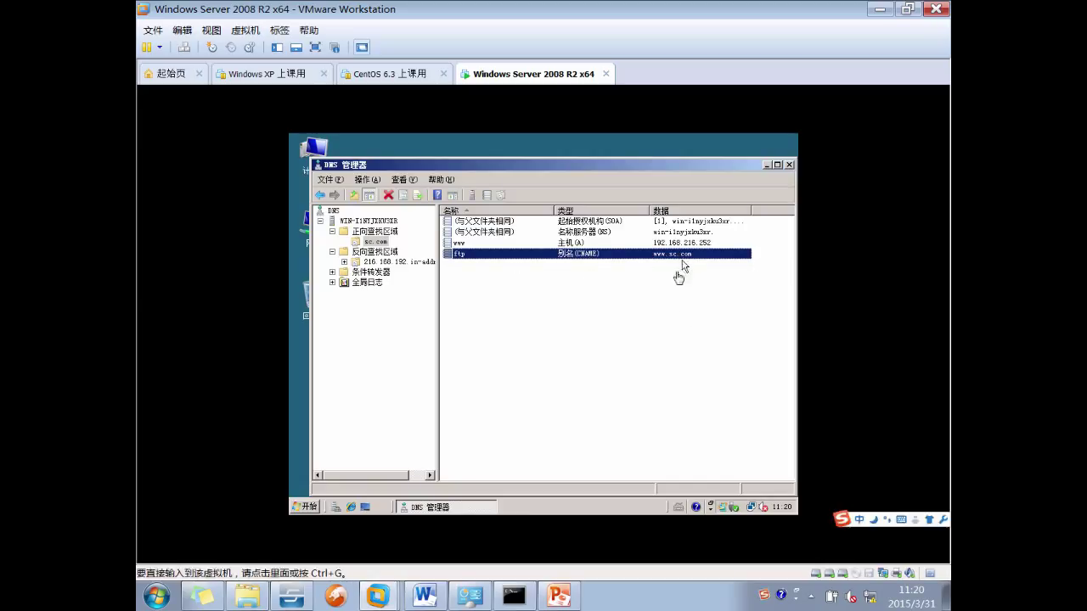
pyautogui.moveTo(651, 246); pyautogui.dragTo(690, 243)
pyautogui.moveTo(444, 261); pyautogui.dragTo(452, 251)
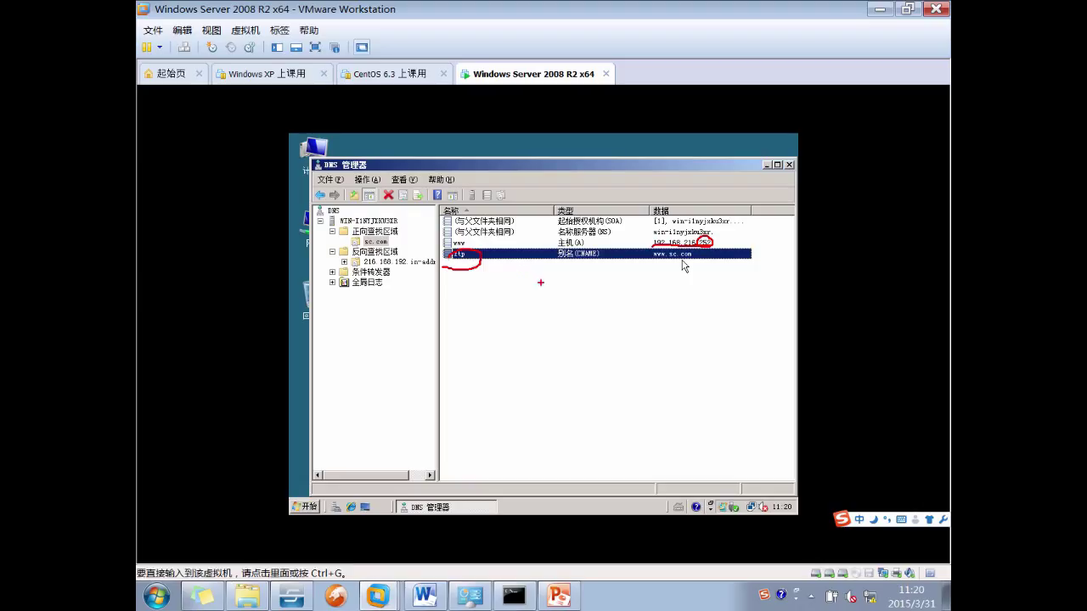
pyautogui.press('Escape')
pyautogui.click(650, 369)
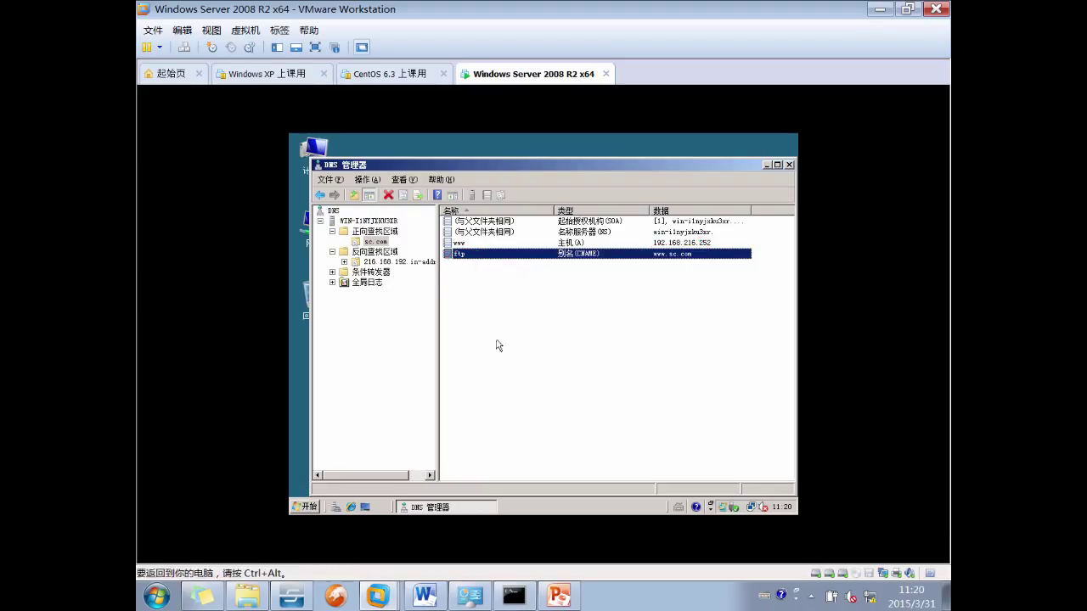
# Add a host record named book to the sc.com zone with IP address 192.168.216.252.
pyautogui.rightClick(382, 243)
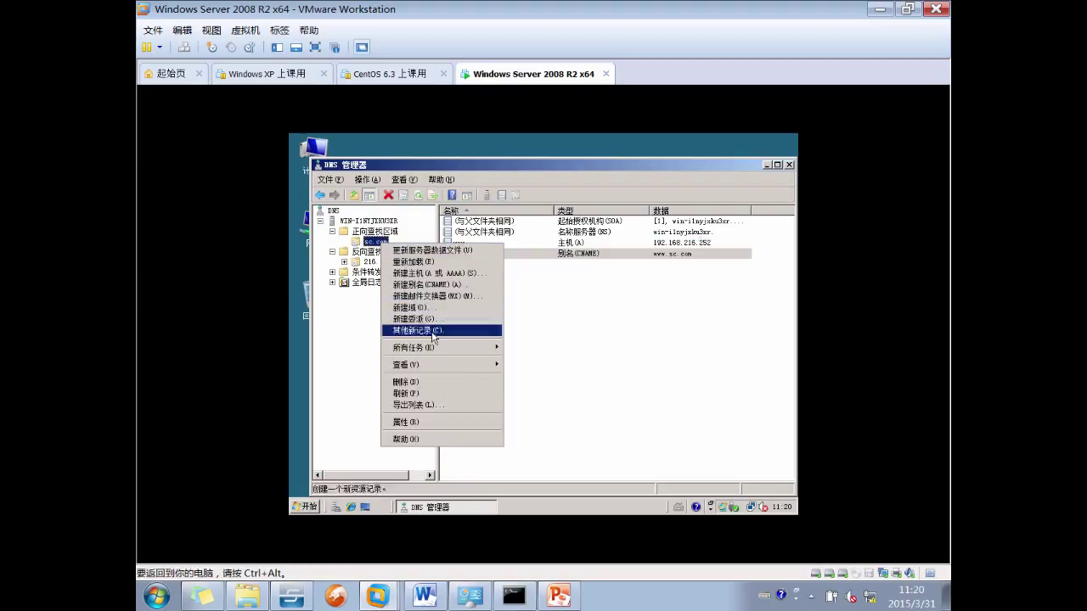
pyautogui.click(438, 273)
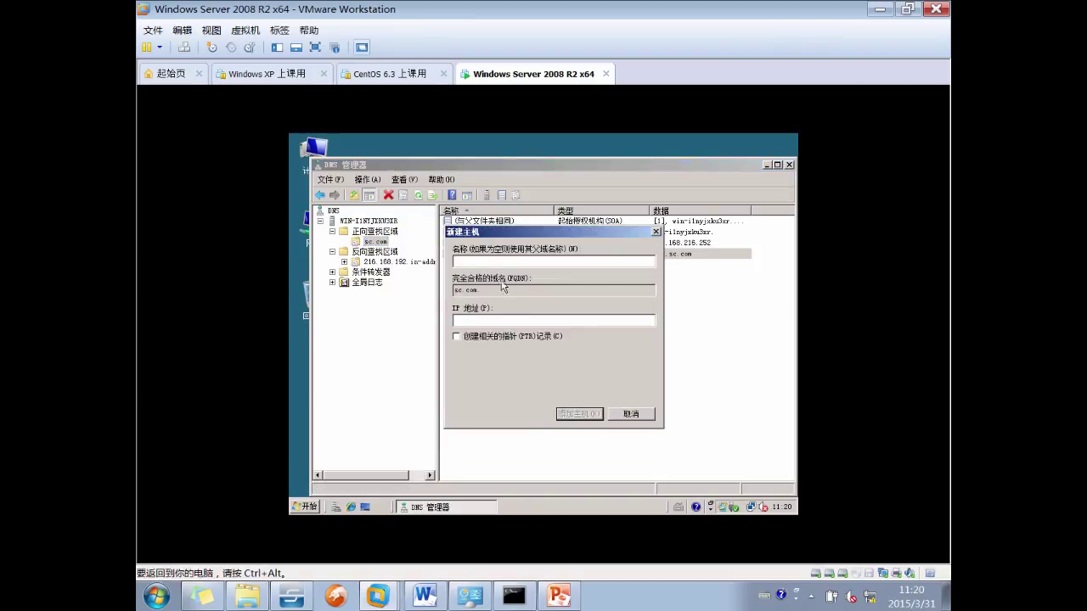
pyautogui.write('book')
pyautogui.click(475, 320)
pyautogui.write('192.168.216.252')
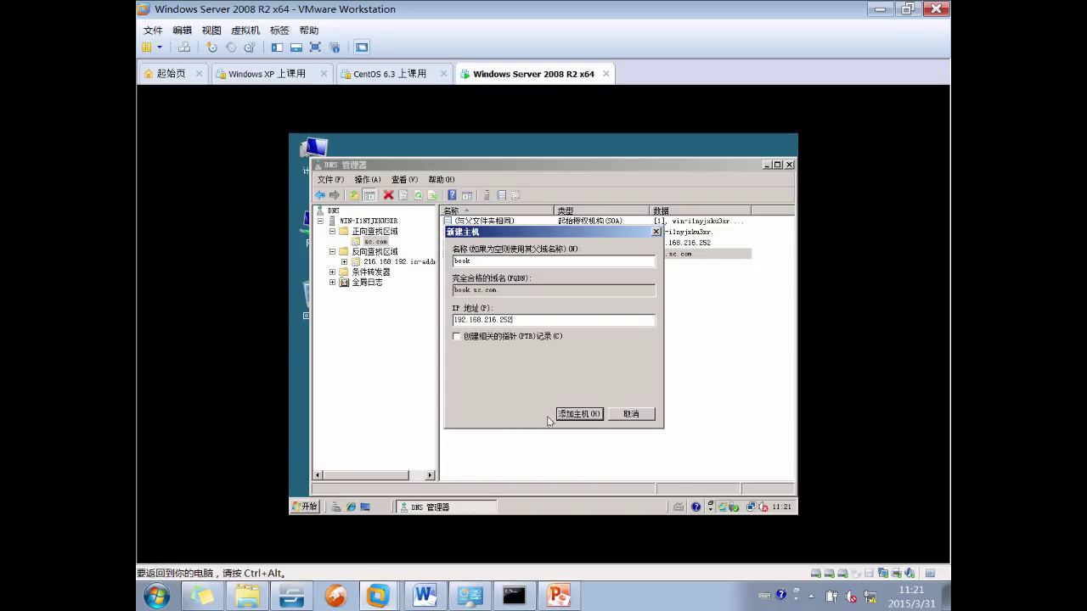
pyautogui.click(577, 417)
pyautogui.click(602, 360)
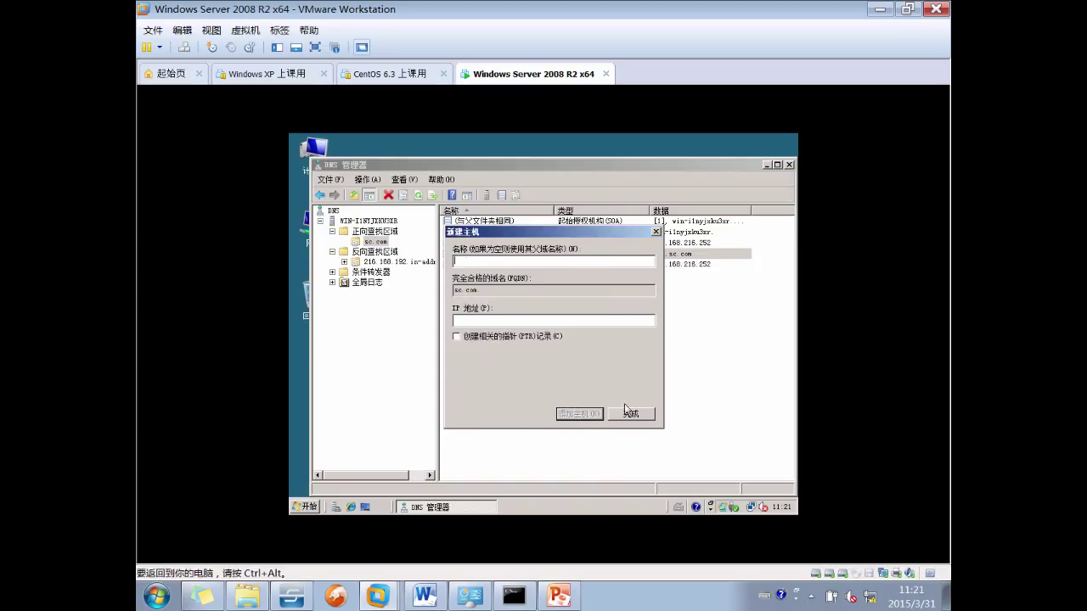
pyautogui.click(631, 414)
pyautogui.click(692, 243)
pyautogui.click(693, 264)
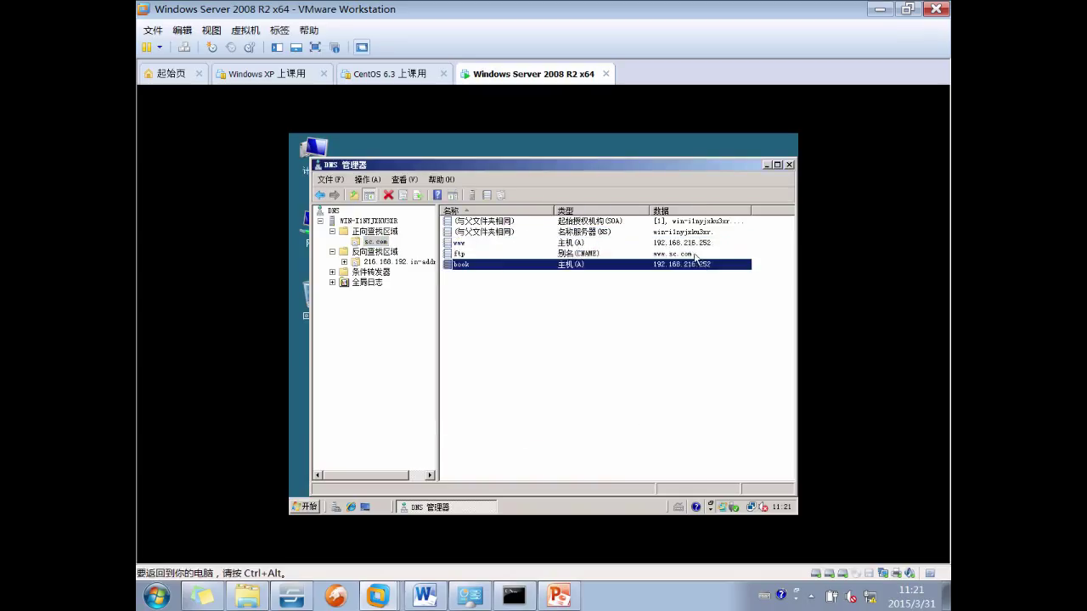
pyautogui.click(688, 232)
pyautogui.click(688, 243)
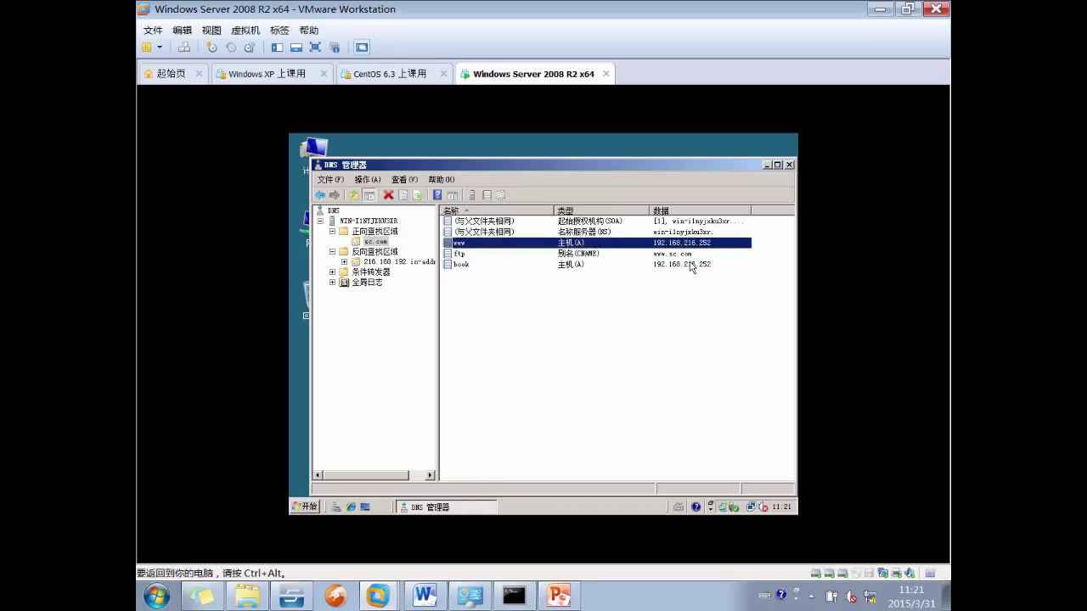
pyautogui.click(673, 255)
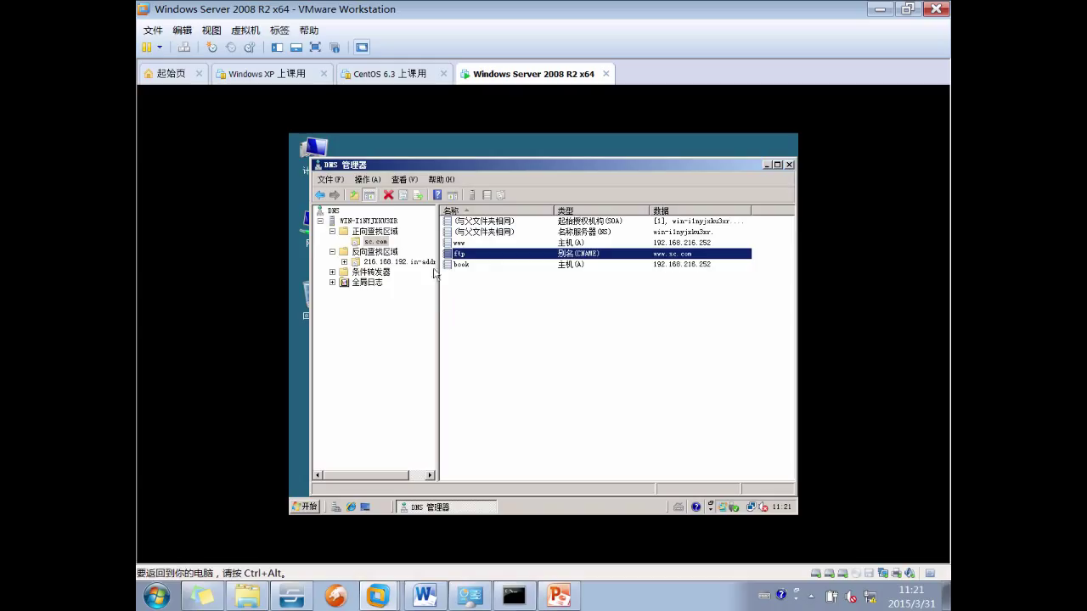
# Restart the Microsoft DNS Server service on the server node and minimize the DNS manager.
pyautogui.rightClick(388, 221)
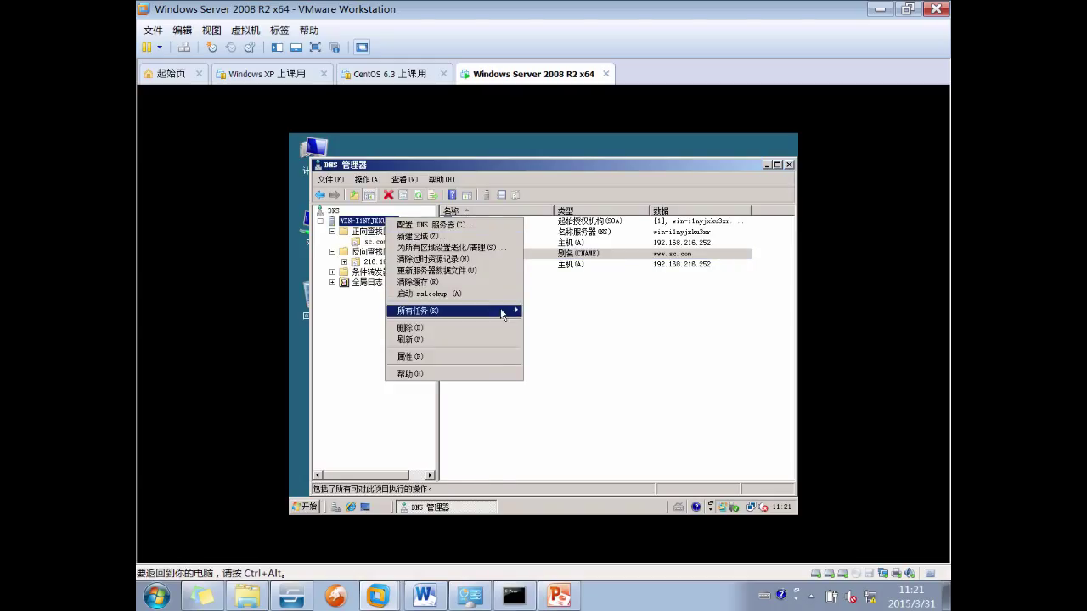
pyautogui.moveTo(501, 310)
pyautogui.click(564, 419)
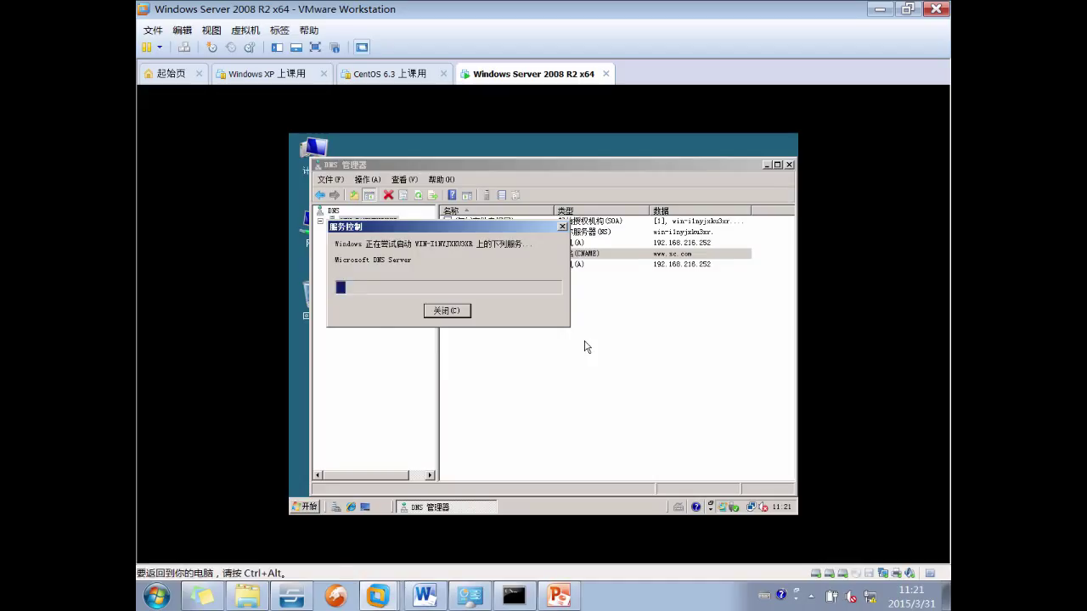
pyautogui.click(637, 461)
pyautogui.click(443, 508)
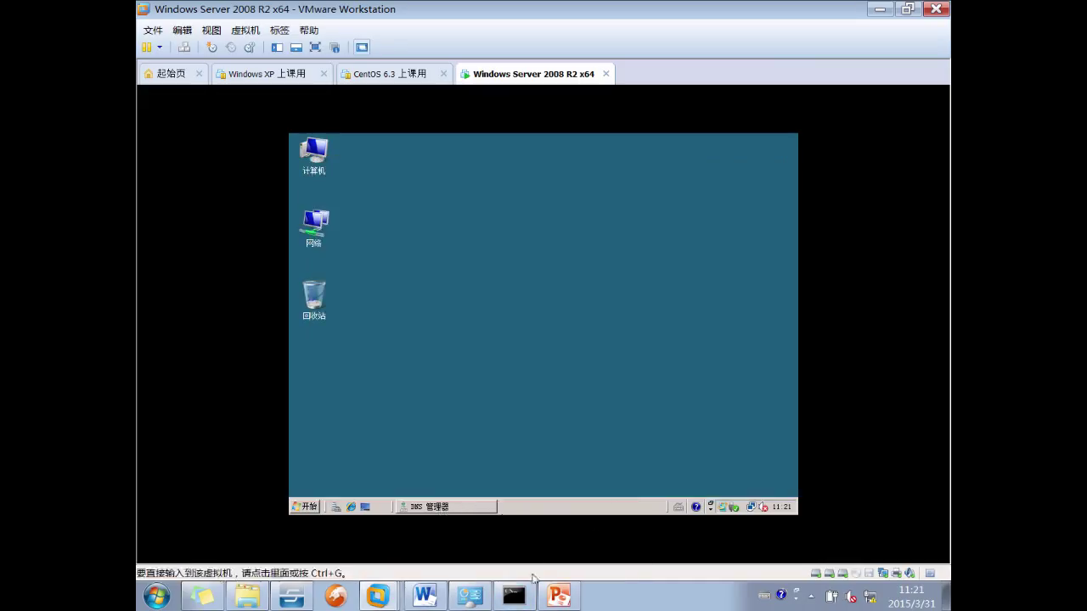
# Open the Internet Protocol Version 4 (TCP/IPv4) properties of the physical host's local connection (本地连接).
pyautogui.click(870, 596)
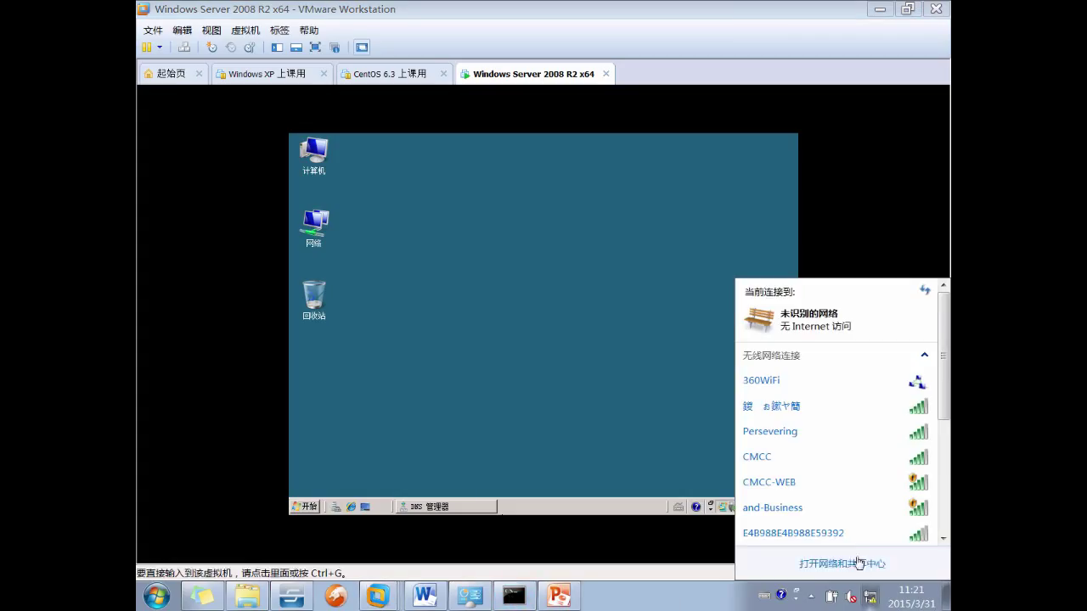
pyautogui.click(842, 564)
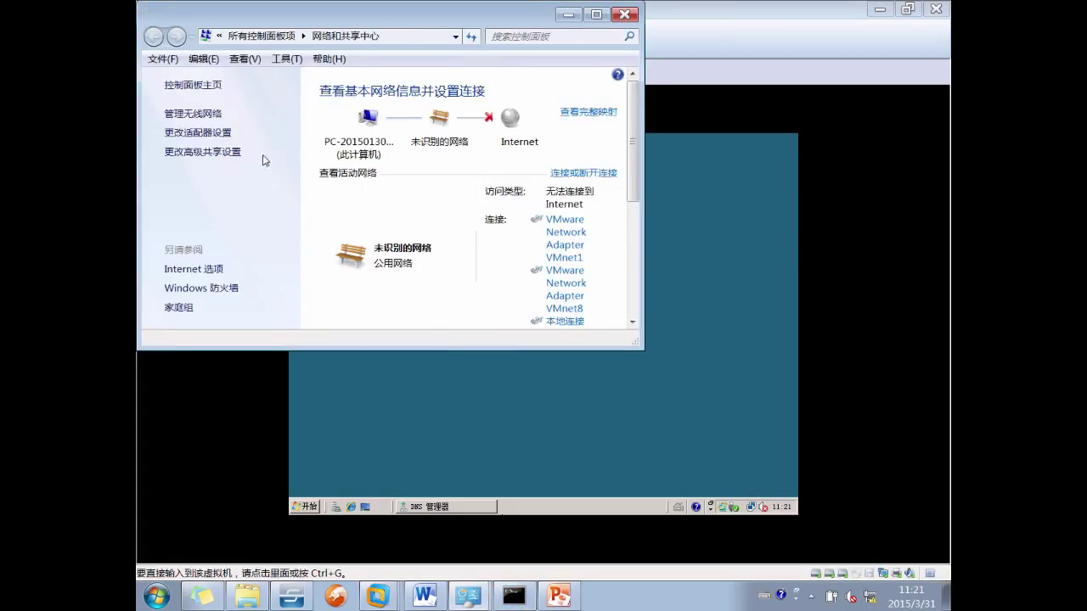
pyautogui.click(229, 138)
pyautogui.doubleClick(296, 177)
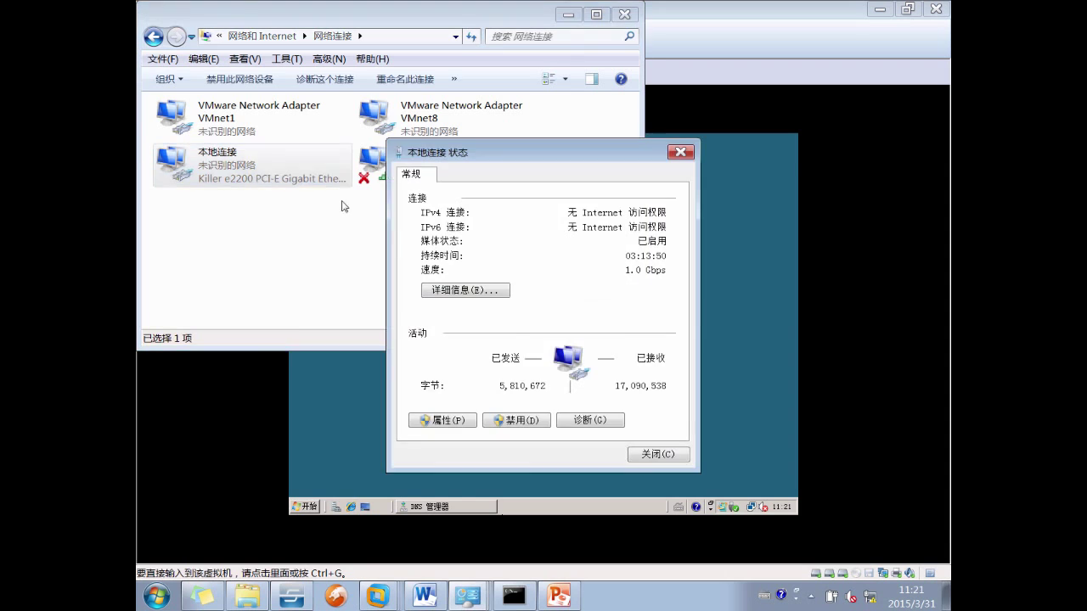
pyautogui.click(440, 427)
pyautogui.scroll(-2, 525, 332)
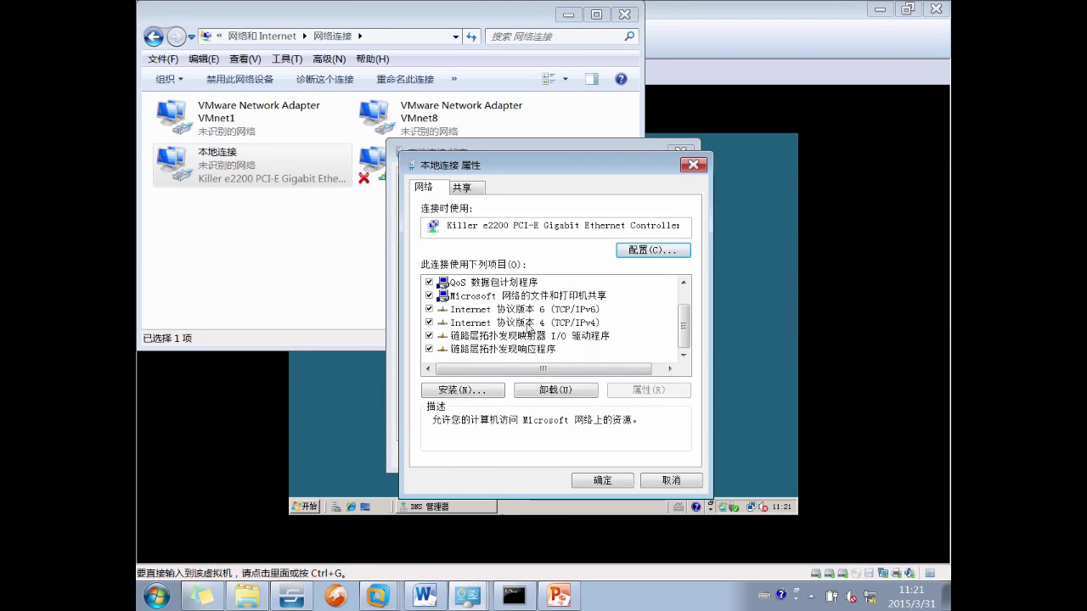
pyautogui.click(525, 323)
pyautogui.click(601, 384)
# Set the local connection's preferred DNS server to 192.168.216.252, accept the multiple-gateway configuration and save the connection properties.
pyautogui.doubleClick(624, 440)
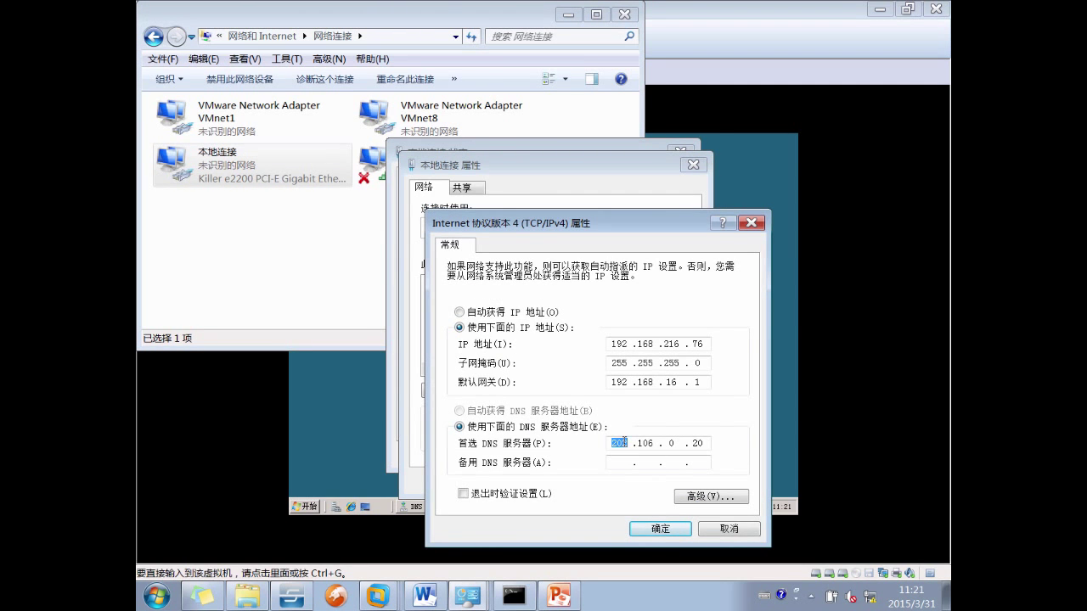
pyautogui.write('192 .168 .216 .252')
pyautogui.click(660, 529)
pyautogui.click(639, 362)
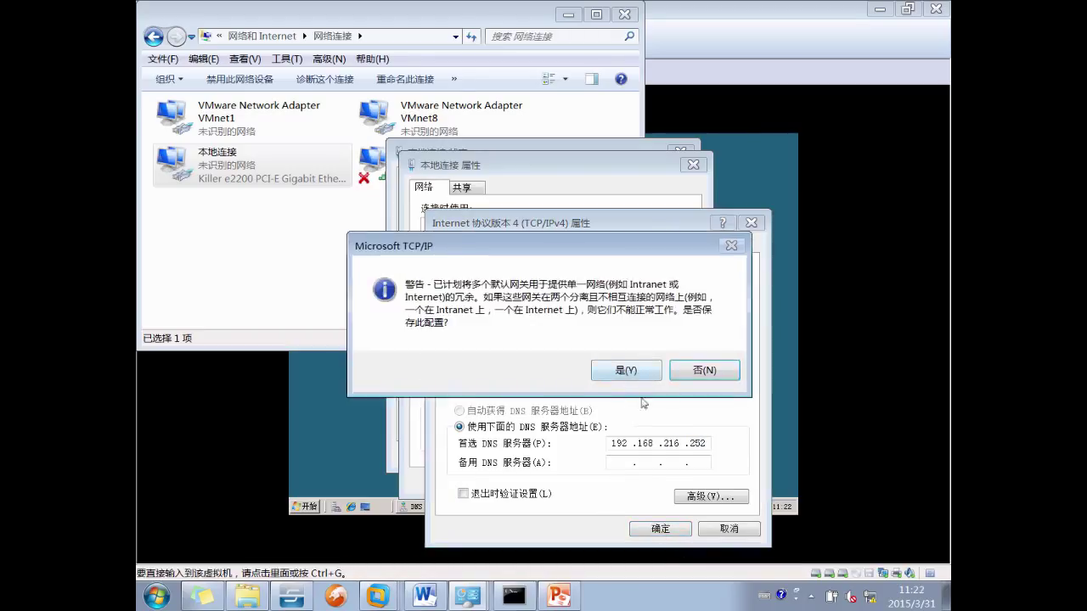
pyautogui.click(643, 369)
pyautogui.click(602, 481)
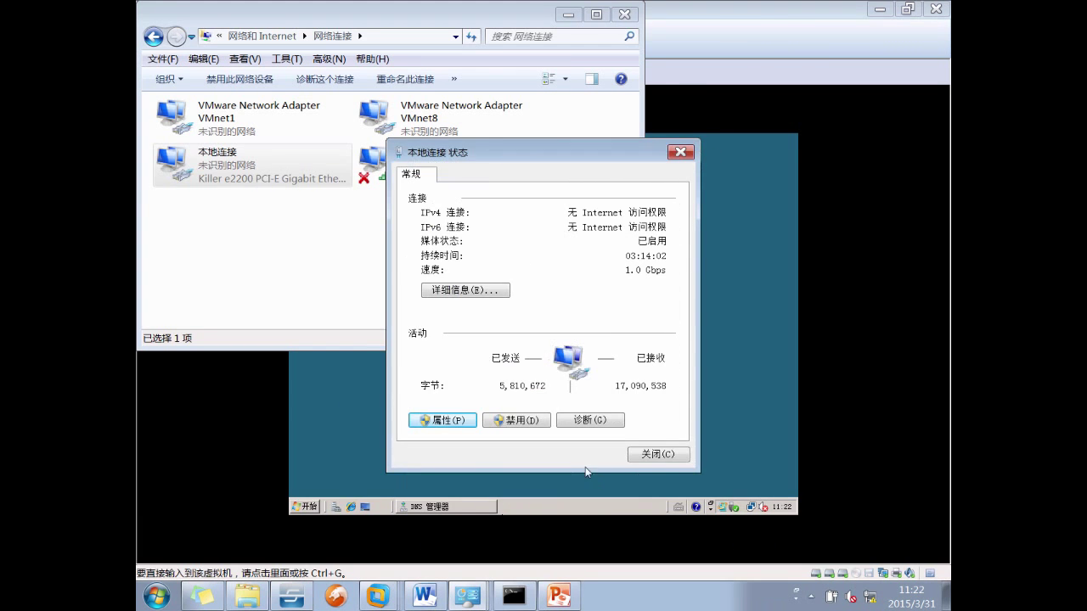
pyautogui.click(658, 454)
# Switch to File Explorer, open the hosts file from C:\Windows\System32\drivers\etc in WordPad and maximize its window.
pyautogui.click(244, 598)
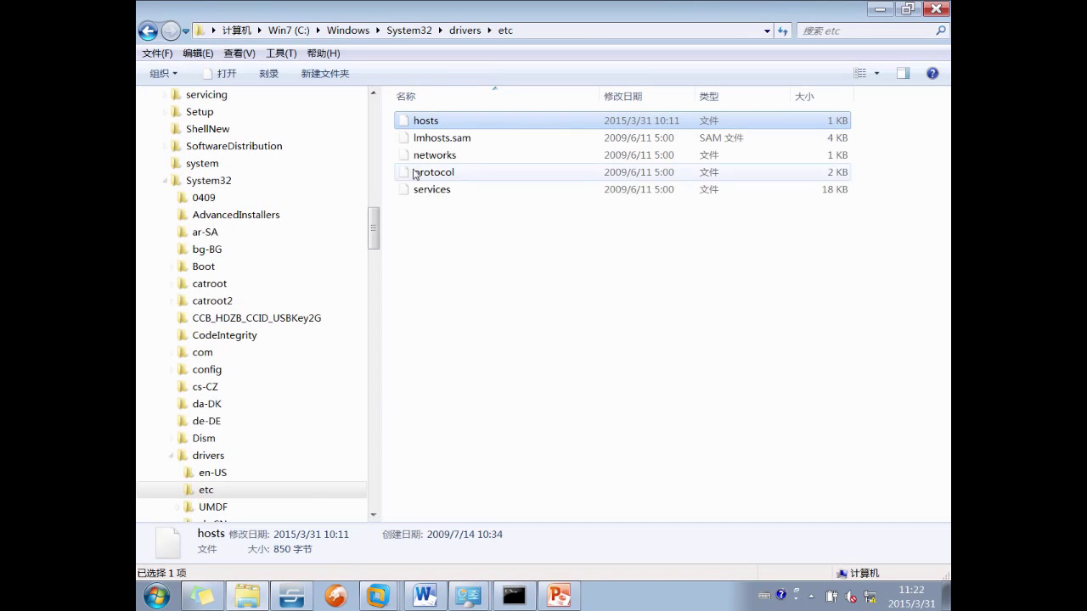
pyautogui.doubleClick(438, 120)
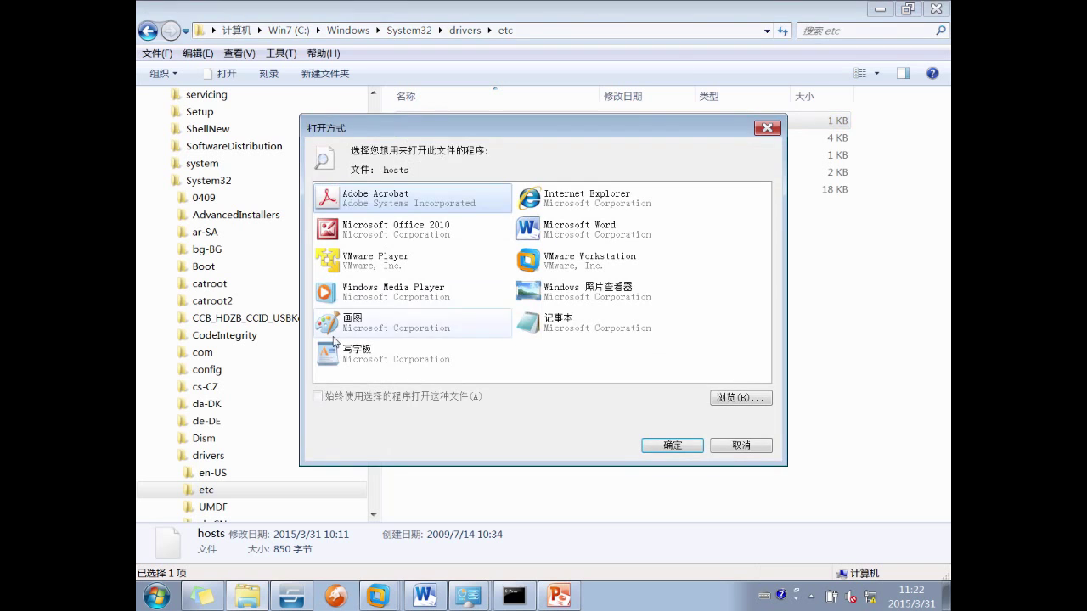
pyautogui.doubleClick(414, 348)
pyautogui.scroll(-5, 390, 281)
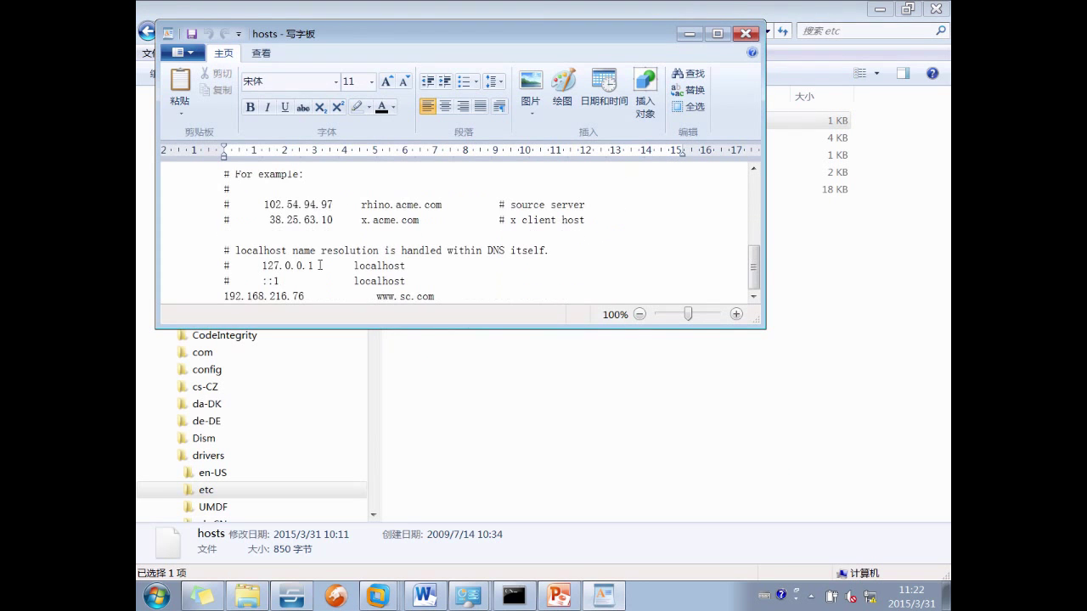
pyautogui.doubleClick(331, 32)
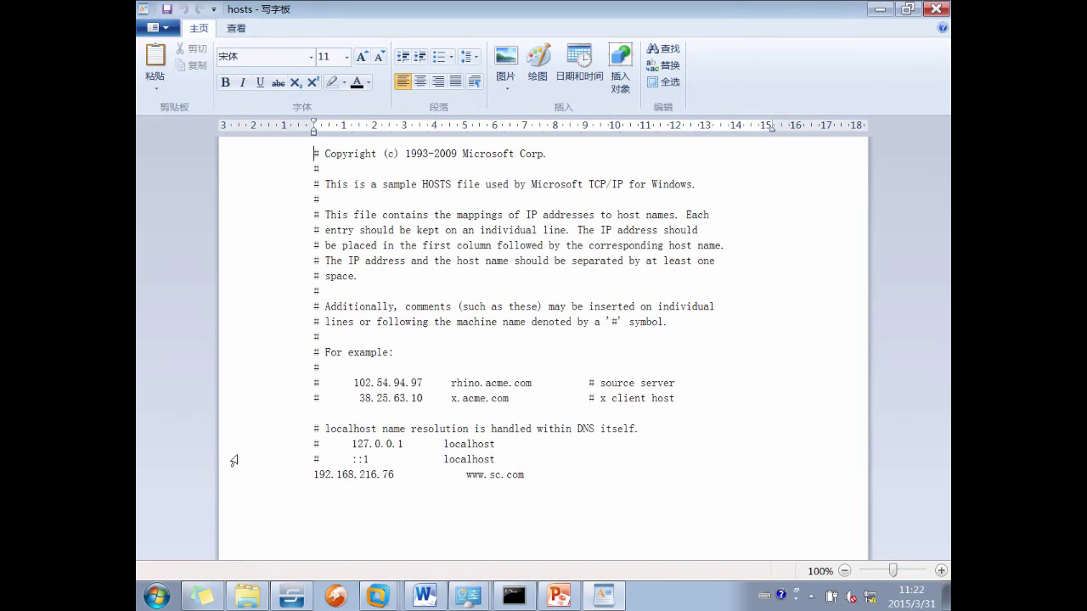
pyautogui.click(307, 477)
pyautogui.click(315, 477)
pyautogui.write('#')
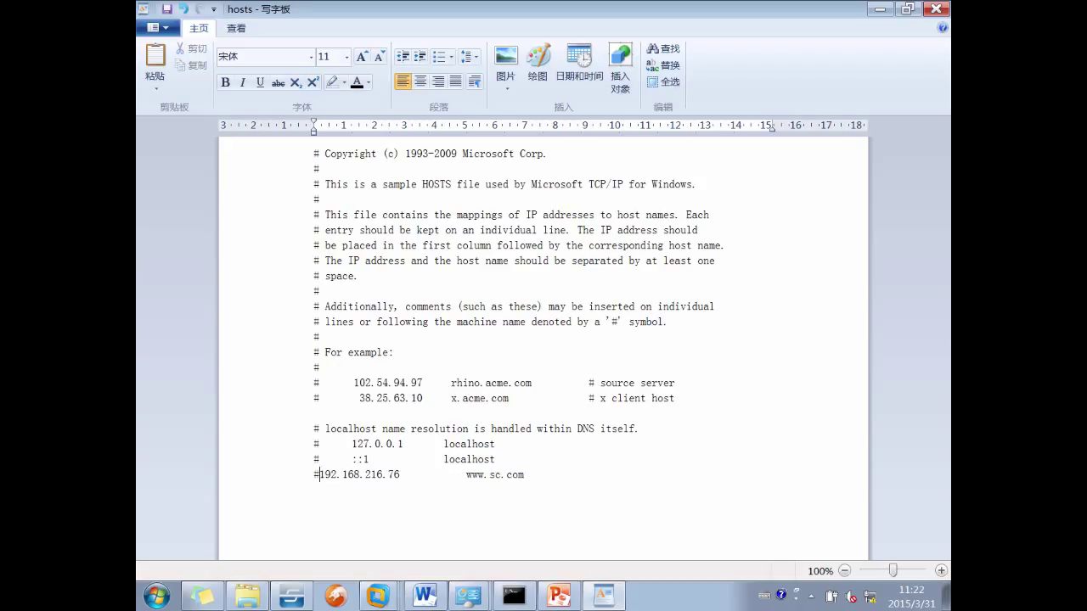
pyautogui.click(168, 13)
pyautogui.click(935, 9)
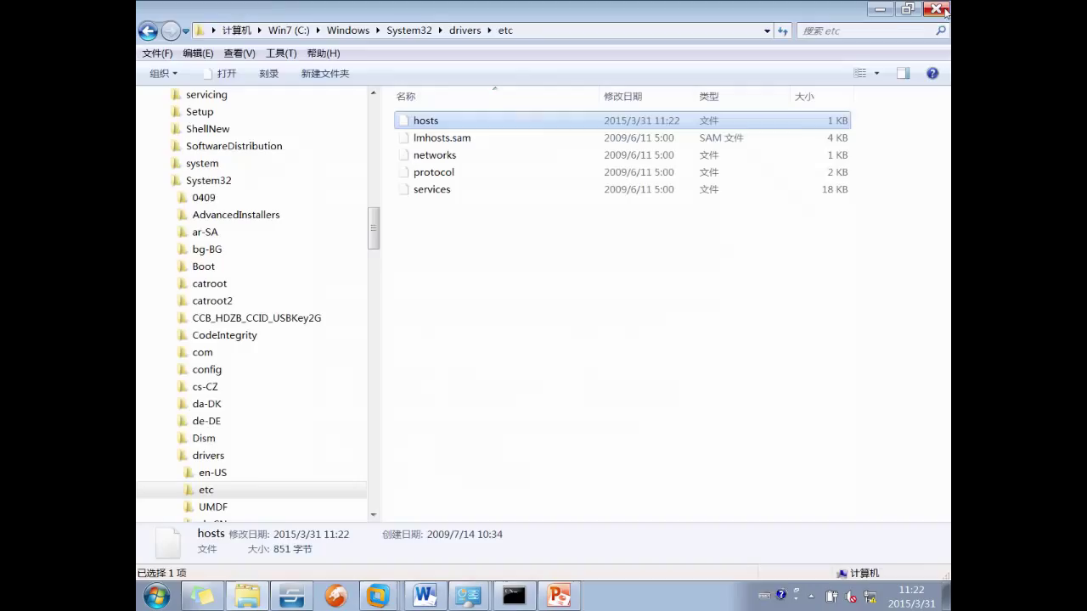
pyautogui.click(584, 371)
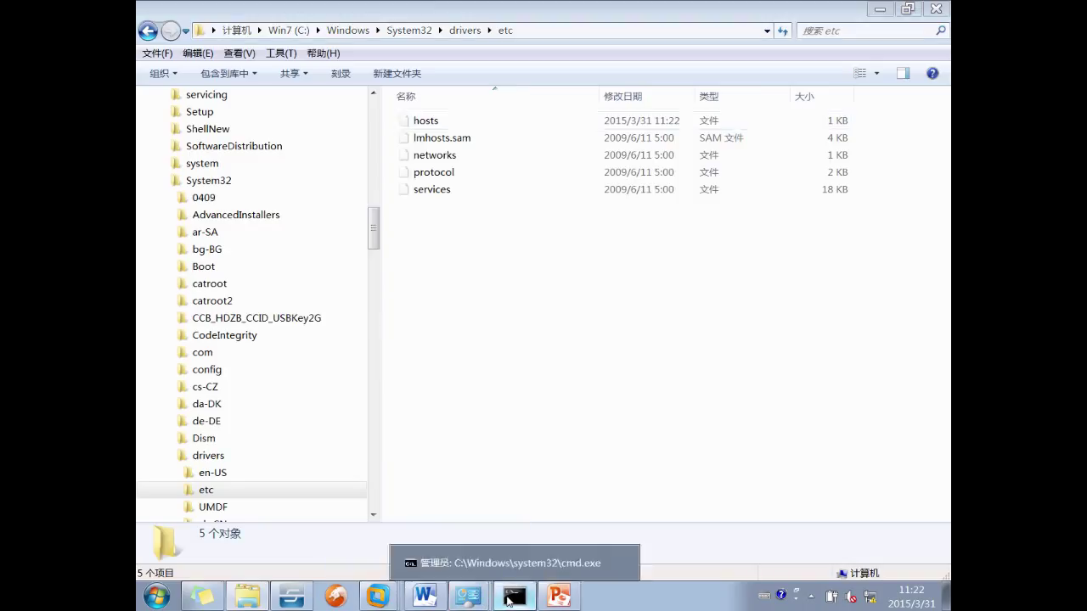
pyautogui.click(508, 600)
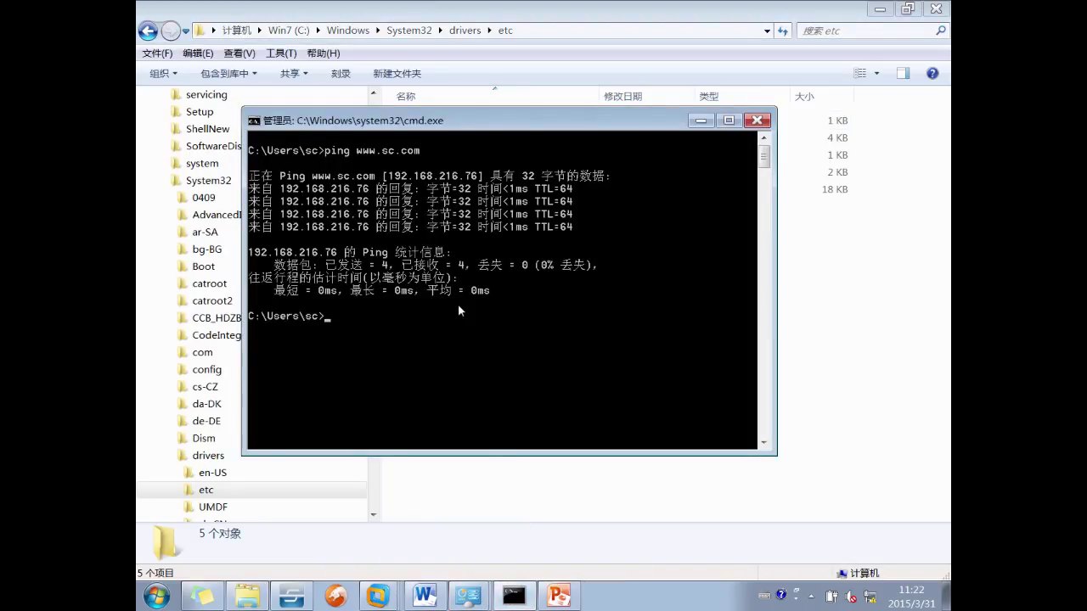
pyautogui.press('Up')
pyautogui.press('Return')
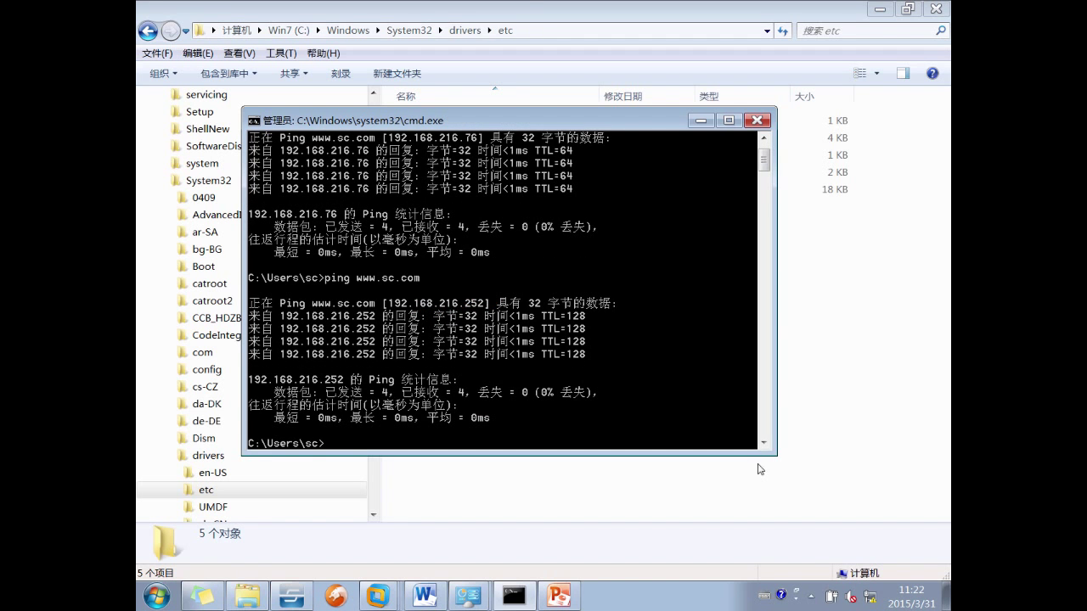
# Check the IPv4 DNS server entry in the network connection details of the host's local connection (本地连接).
pyautogui.click(870, 597)
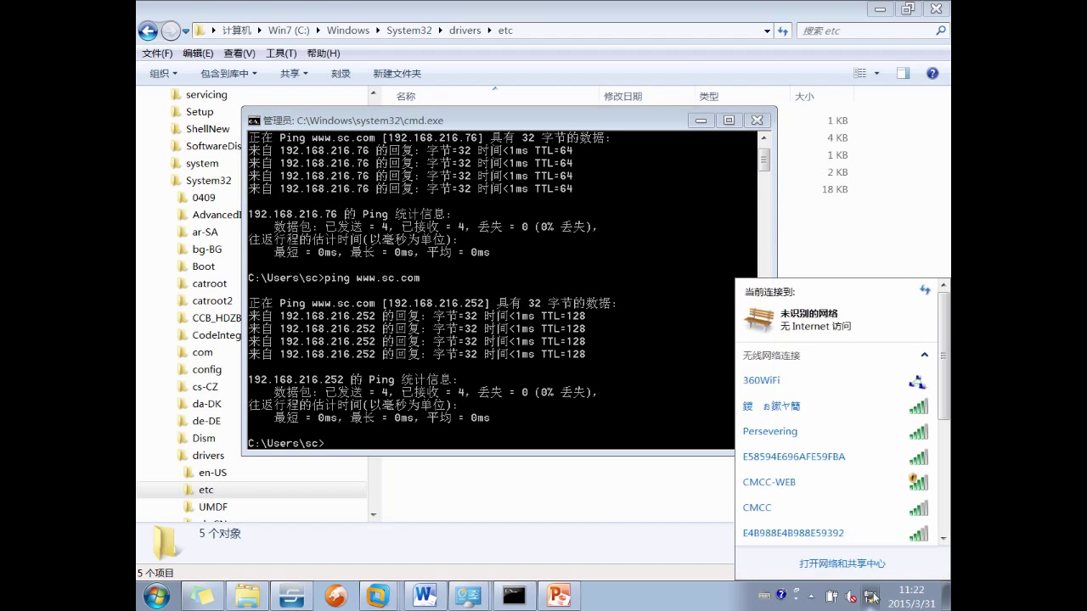
pyautogui.click(458, 562)
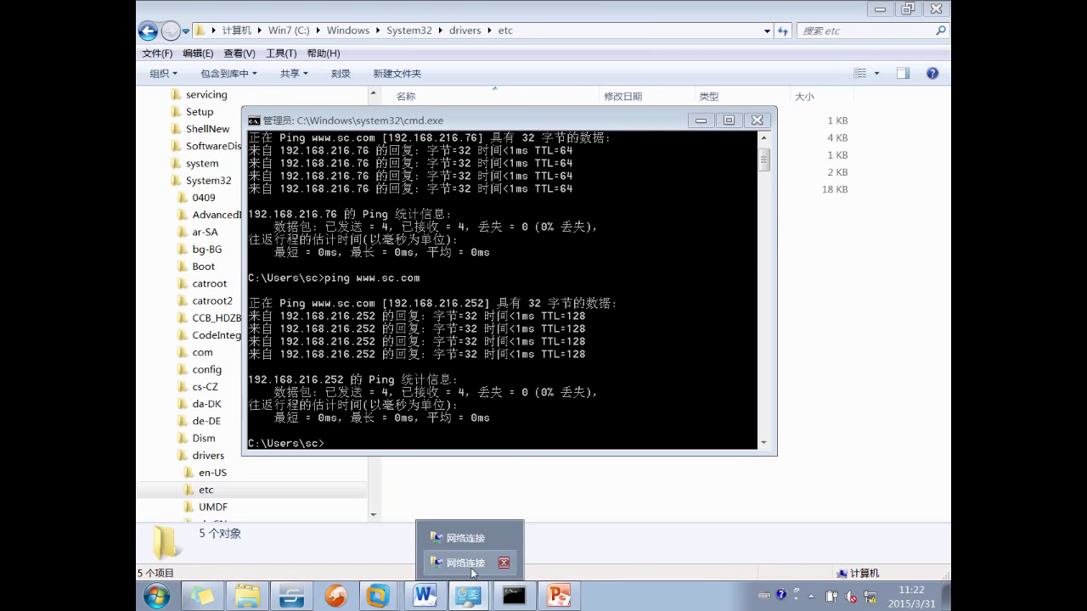
pyautogui.click(458, 562)
pyautogui.doubleClick(297, 169)
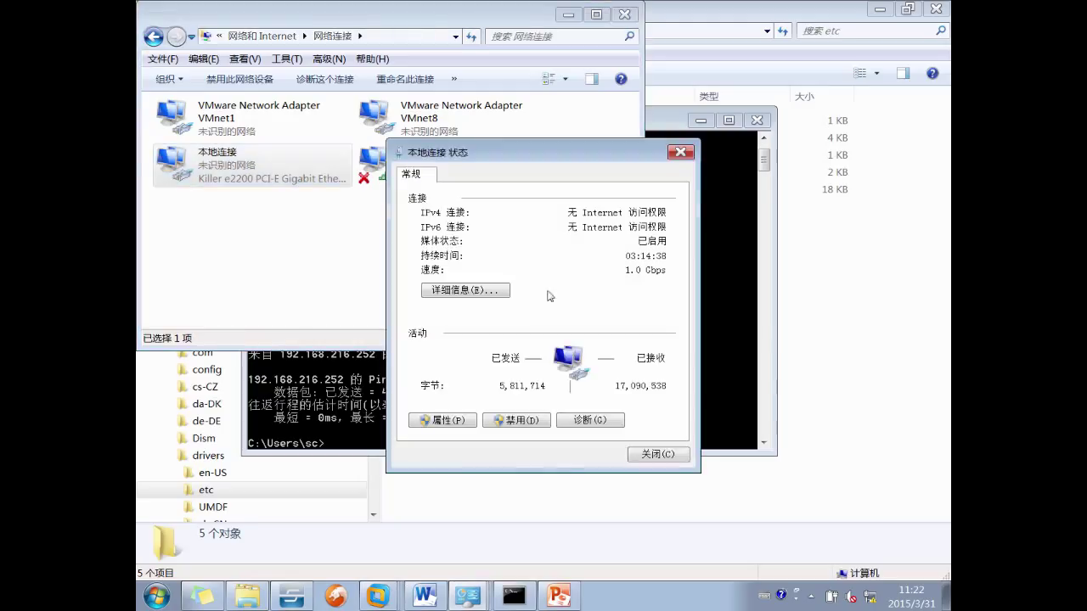
pyautogui.click(465, 290)
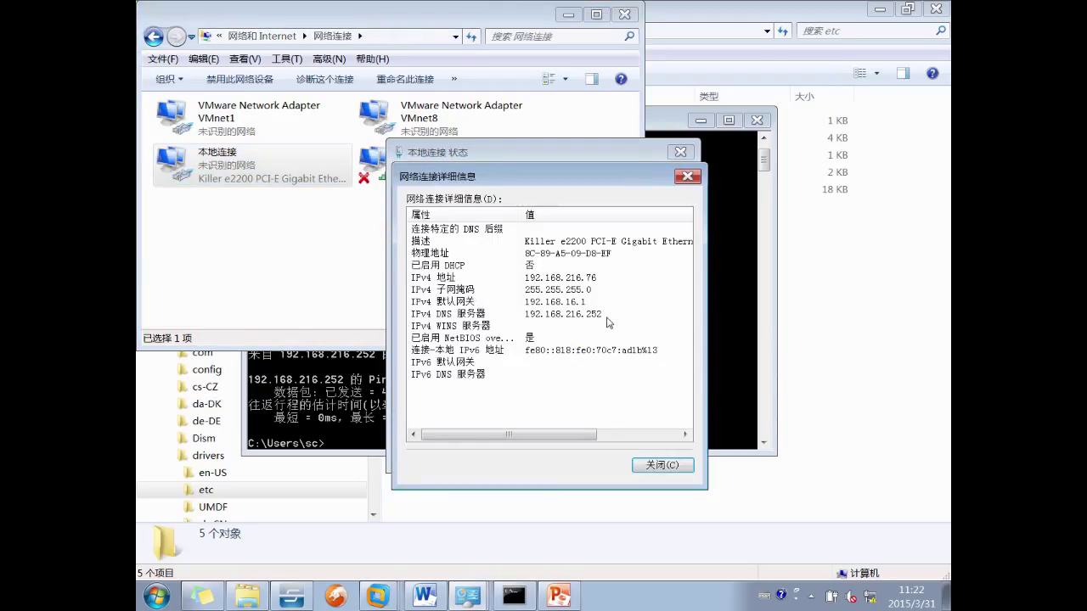
pyautogui.click(560, 315)
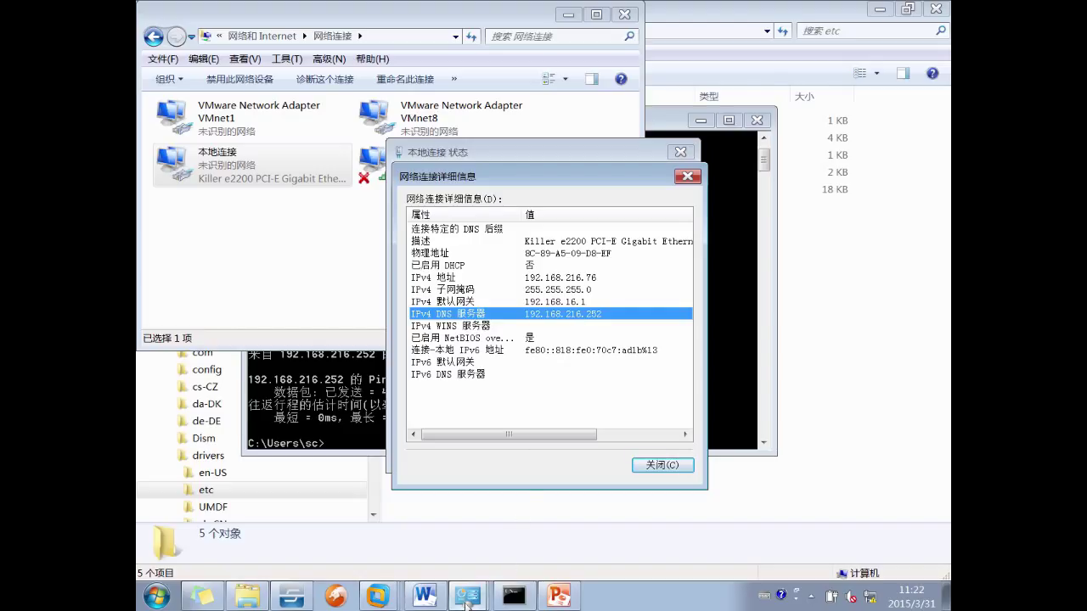
# Switch to the Windows Server 2008 R2 x64 virtual machine and return to the host's network connection details.
pyautogui.moveTo(467, 597)
pyautogui.moveTo(376, 597)
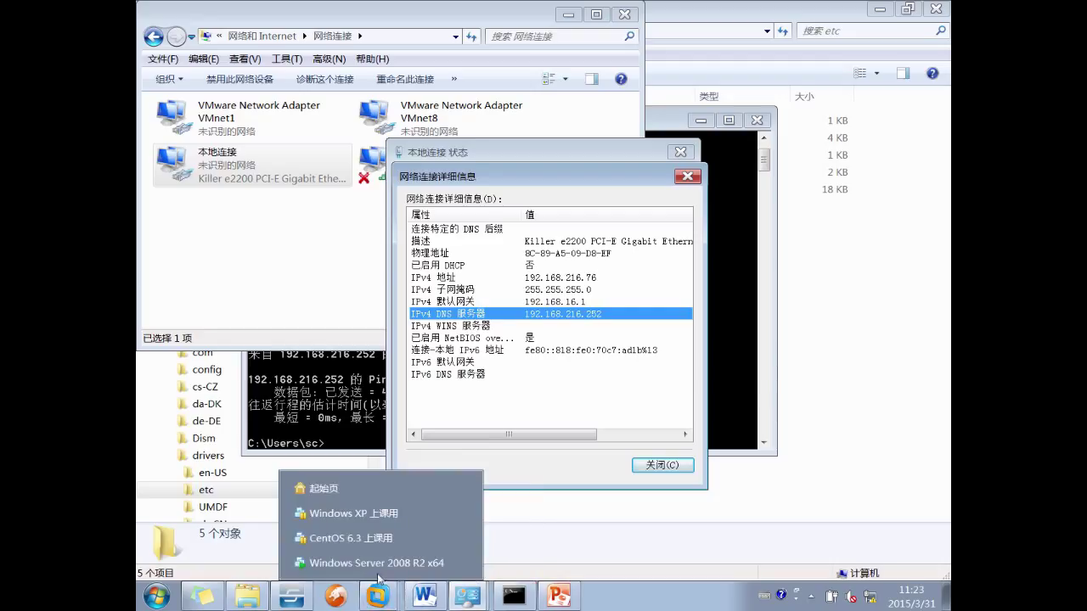
pyautogui.click(380, 559)
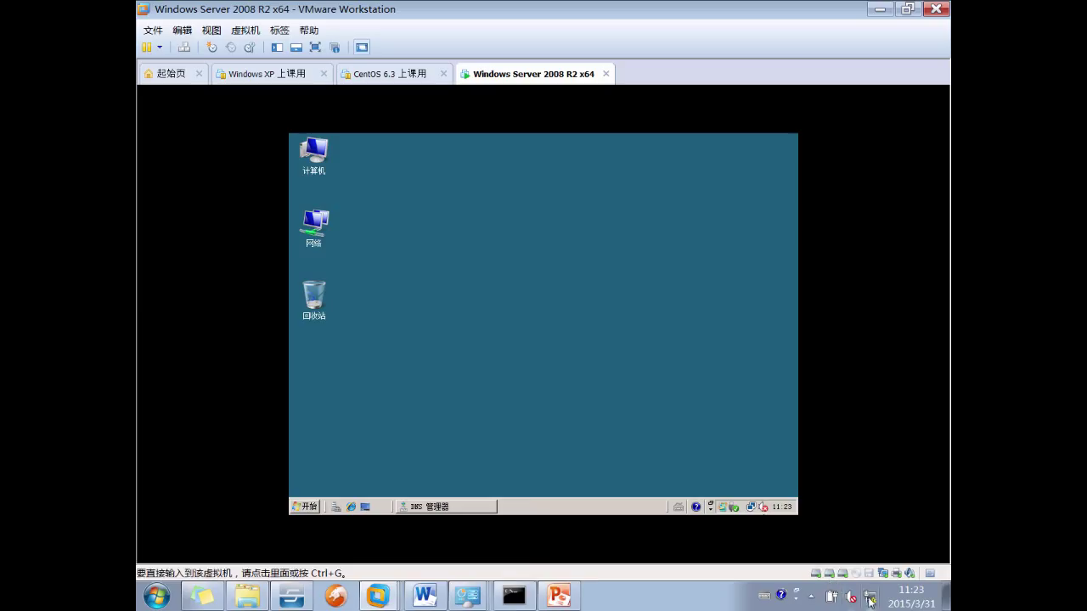
pyautogui.moveTo(466, 597)
pyautogui.click(466, 562)
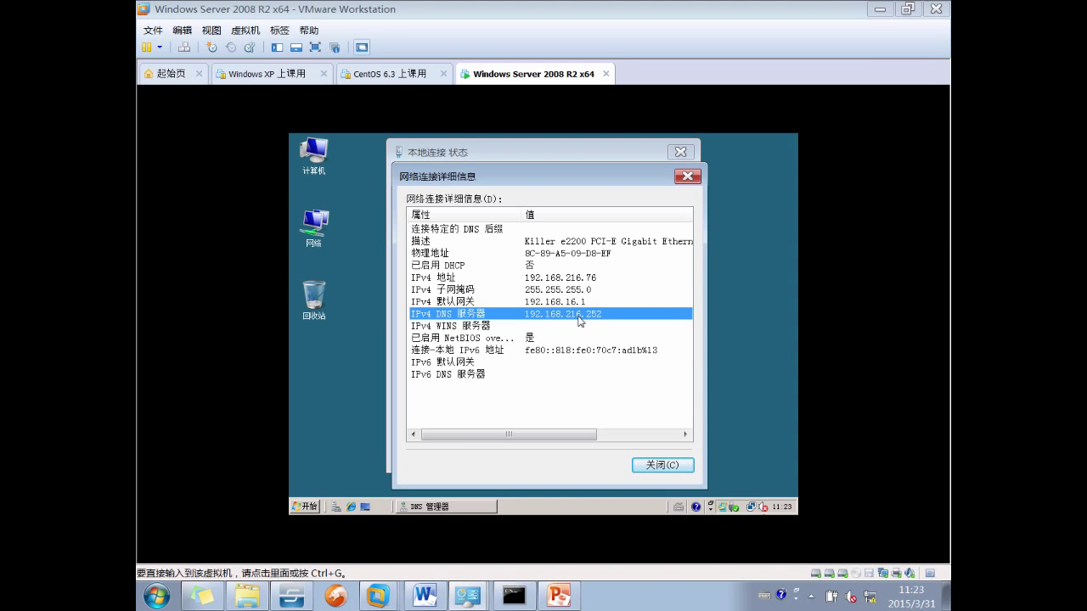
# Switch to the PowerPoint presentation and go back to slide 6 on the DNS query process (DNS的查询过程).
pyautogui.click(558, 596)
pyautogui.click(253, 330)
pyautogui.press('Up')
pyautogui.press('Up')
pyautogui.press('Up')
pyautogui.press('Up')
pyautogui.press('Up')
pyautogui.press('Up')
pyautogui.press('Up')
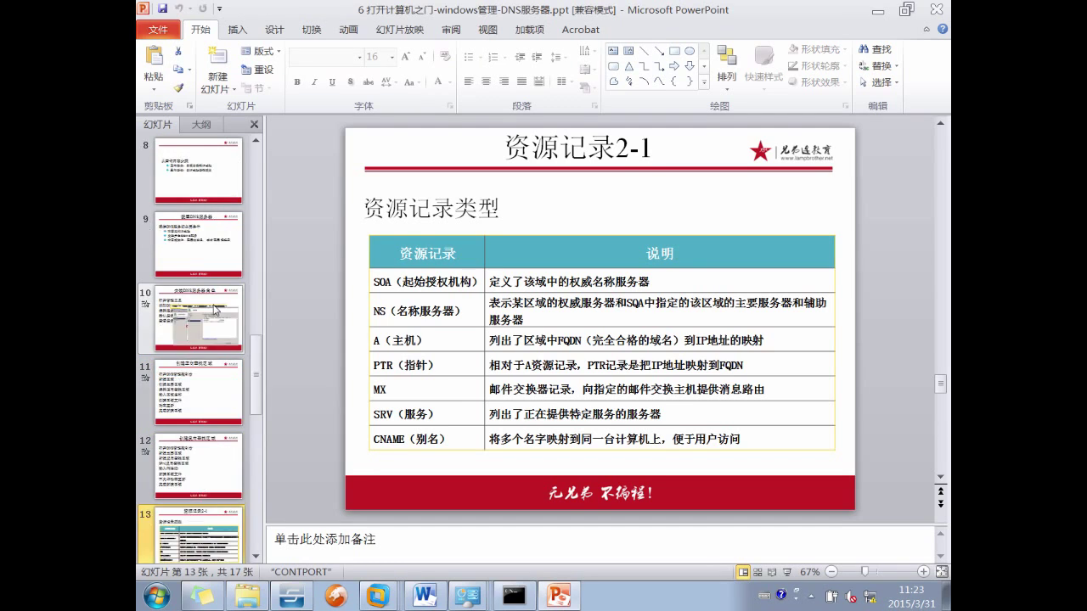
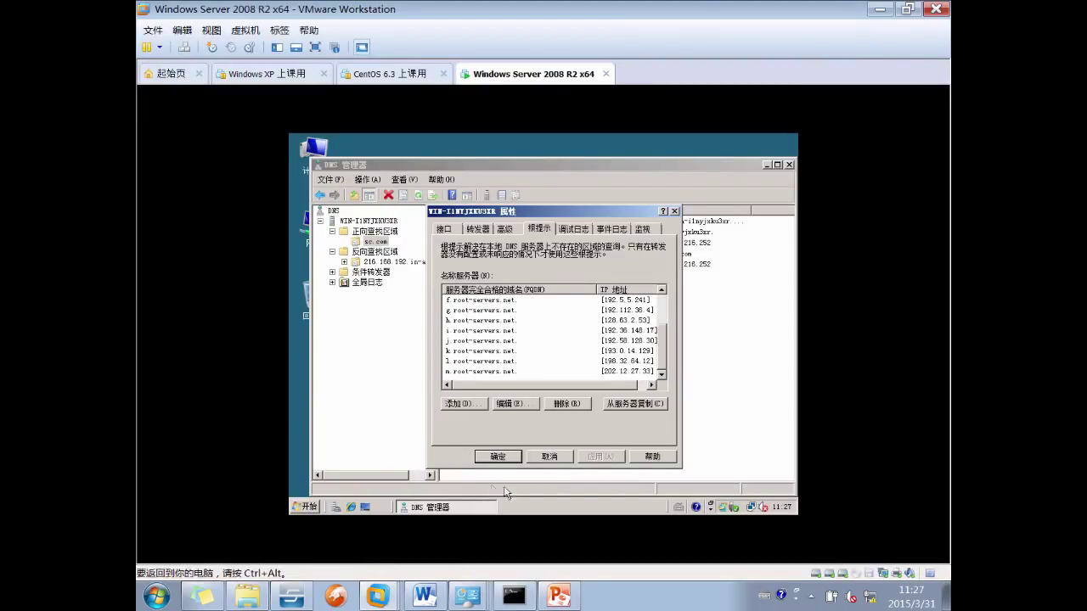
# Close the DNS server's root hints properties without changes and ping ftp.sc.com from the host's command prompt.
pyautogui.click(550, 457)
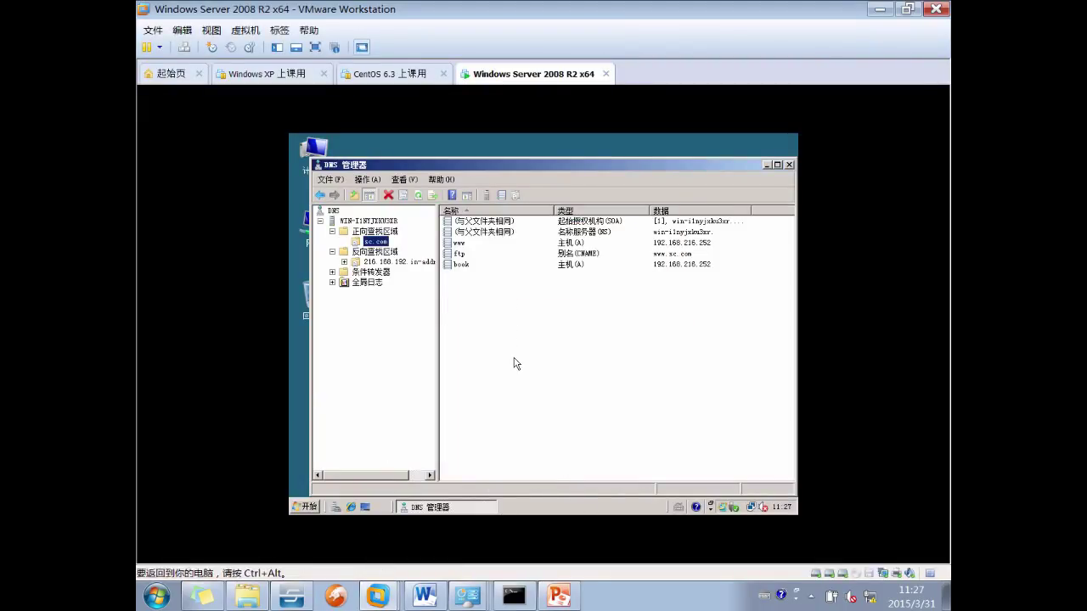
pyautogui.click(513, 597)
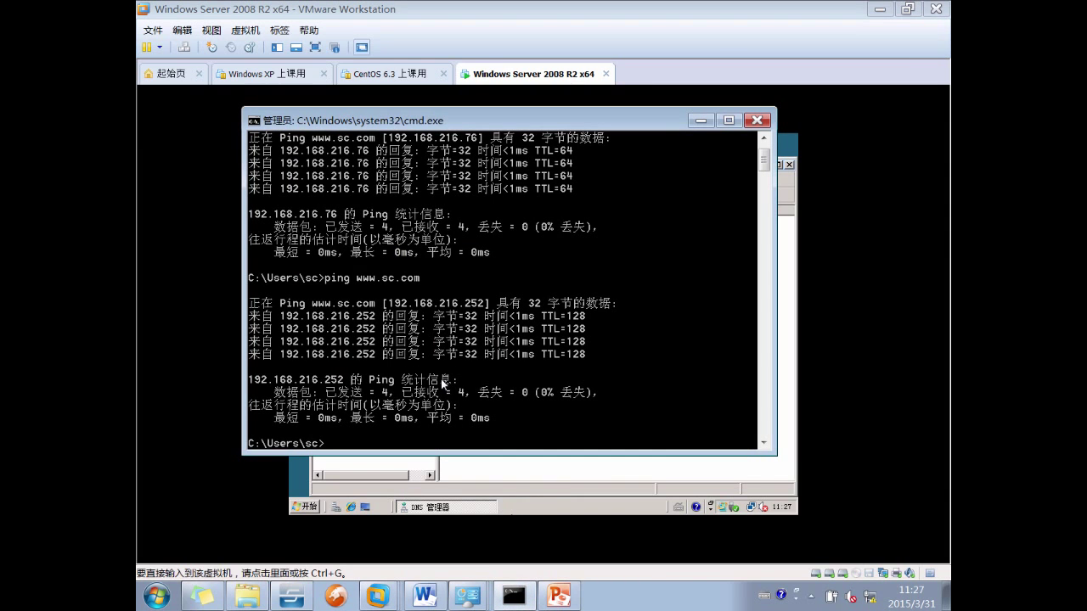
pyautogui.press('Up')
pyautogui.press('Left')
pyautogui.press('Left')
pyautogui.press('Left')
pyautogui.press('Left')
pyautogui.press('Left')
pyautogui.press('Left')
pyautogui.press('Left')
pyautogui.press('BackSpace')
pyautogui.press('BackSpace')
pyautogui.press('BackSpace')
pyautogui.write('ftp')
pyautogui.press('Return')
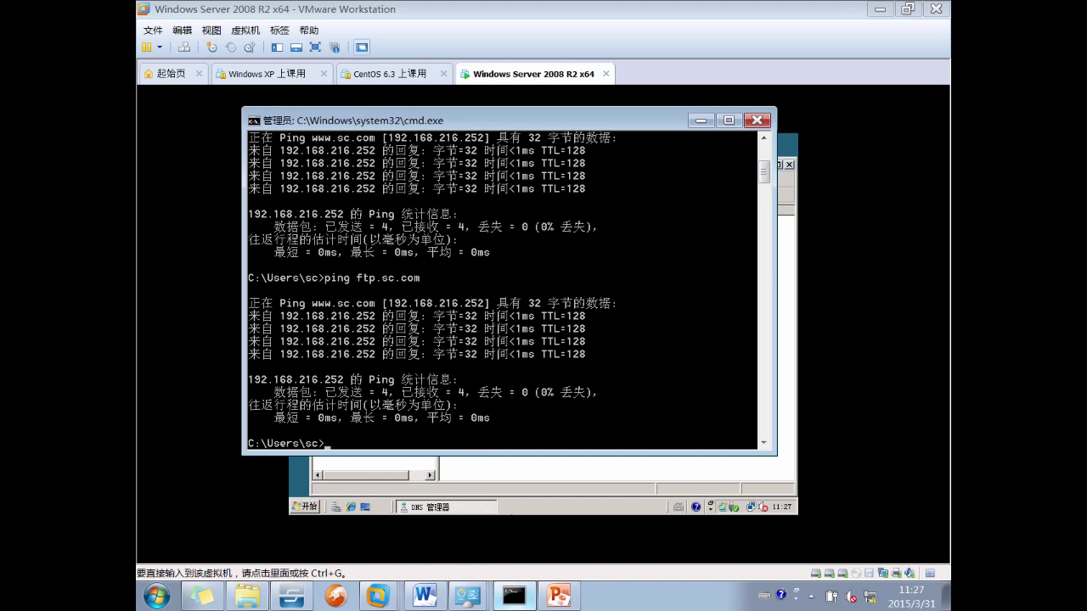
# Switch to PowerPoint and review the slides on resource records, forwarders, root hints and DNS client configuration.
pyautogui.click(558, 596)
pyautogui.click(188, 402)
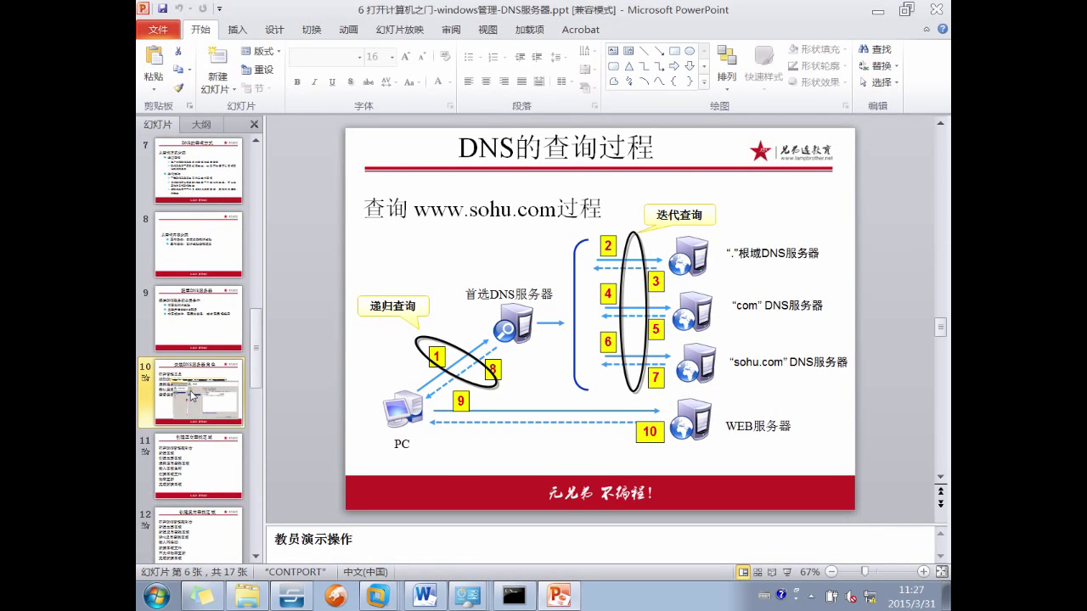
pyautogui.scroll(-4, 191, 406)
pyautogui.click(195, 411)
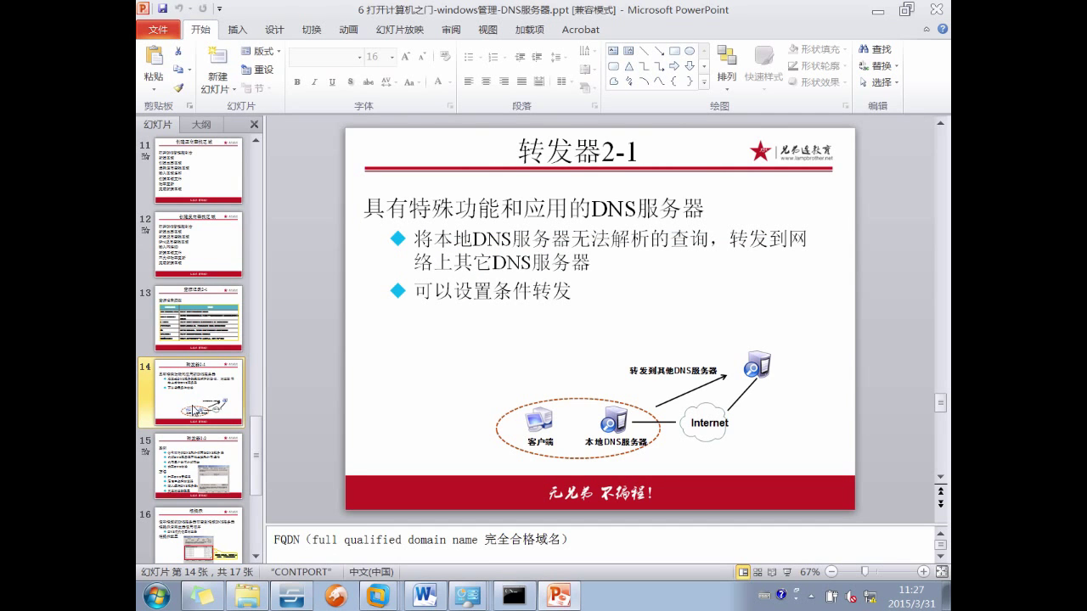
pyautogui.click(210, 329)
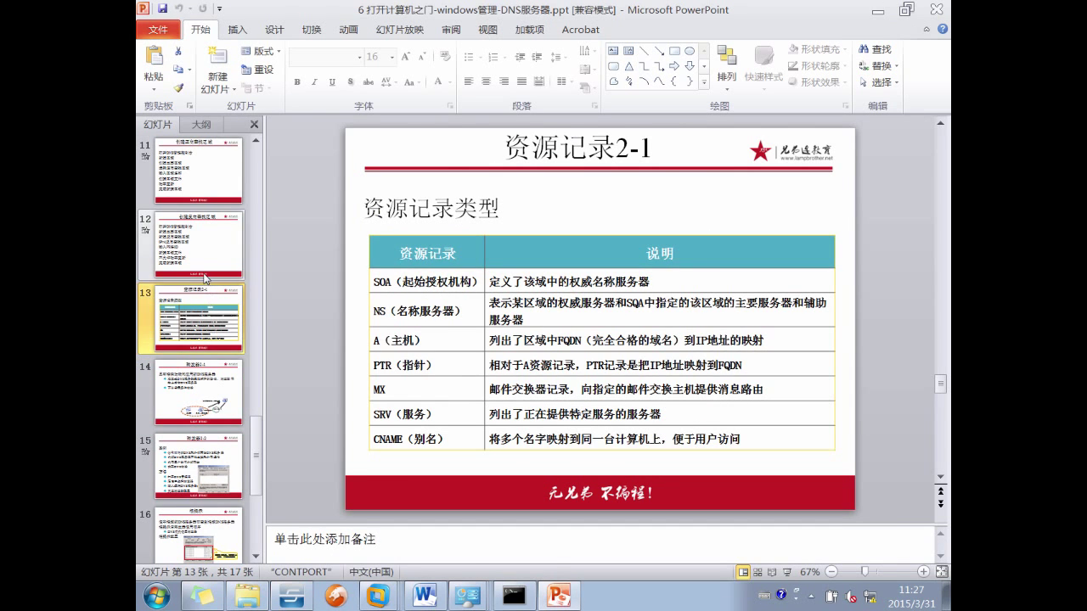
pyautogui.click(205, 469)
pyautogui.scroll(-1, 203, 467)
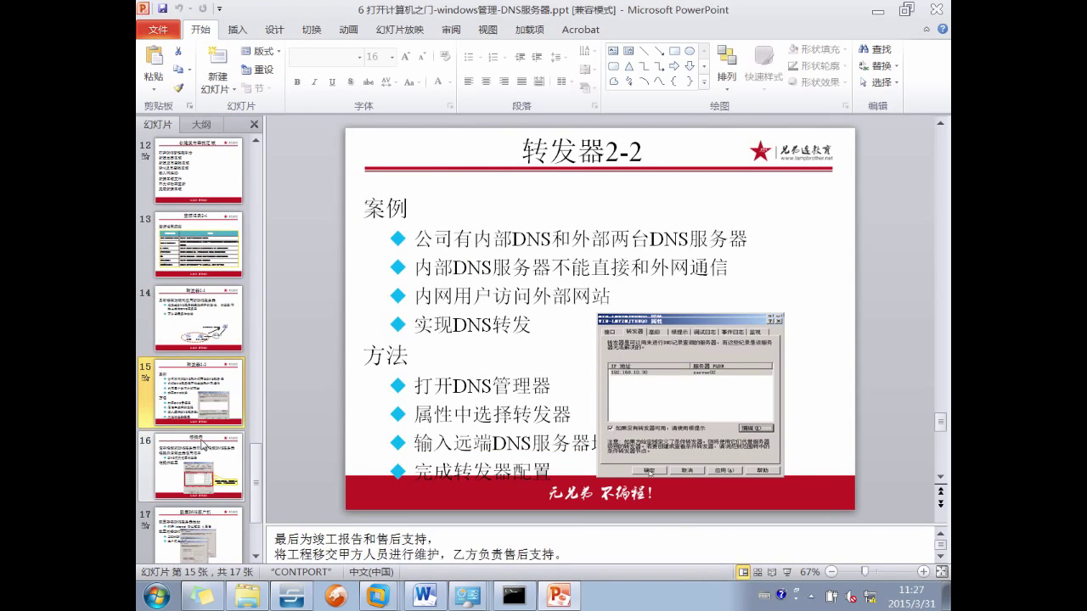
pyautogui.press('Up')
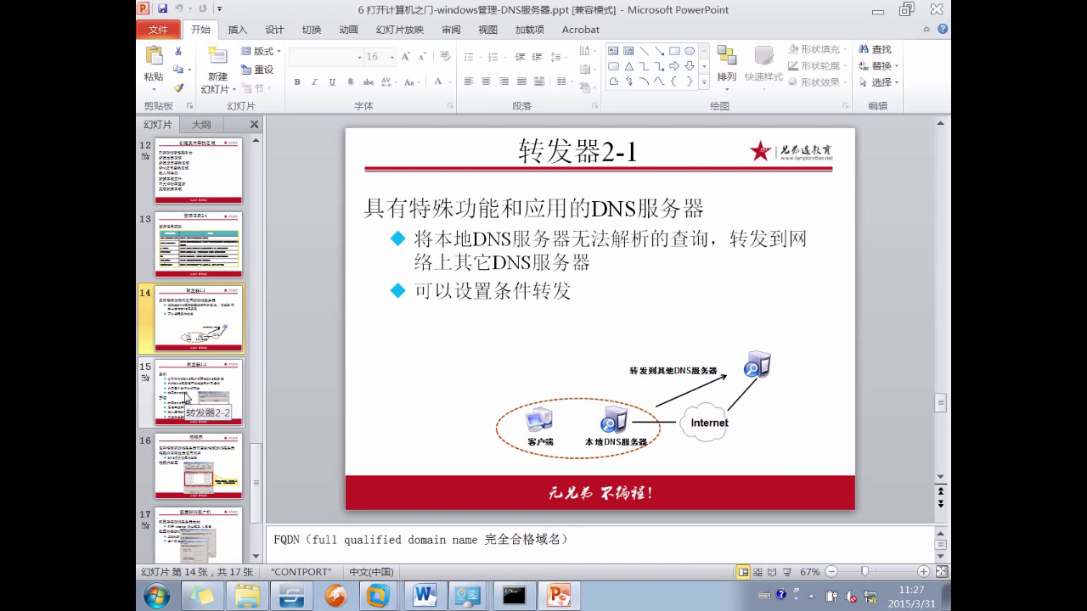
pyautogui.click(187, 459)
pyautogui.scroll(-1, 191, 459)
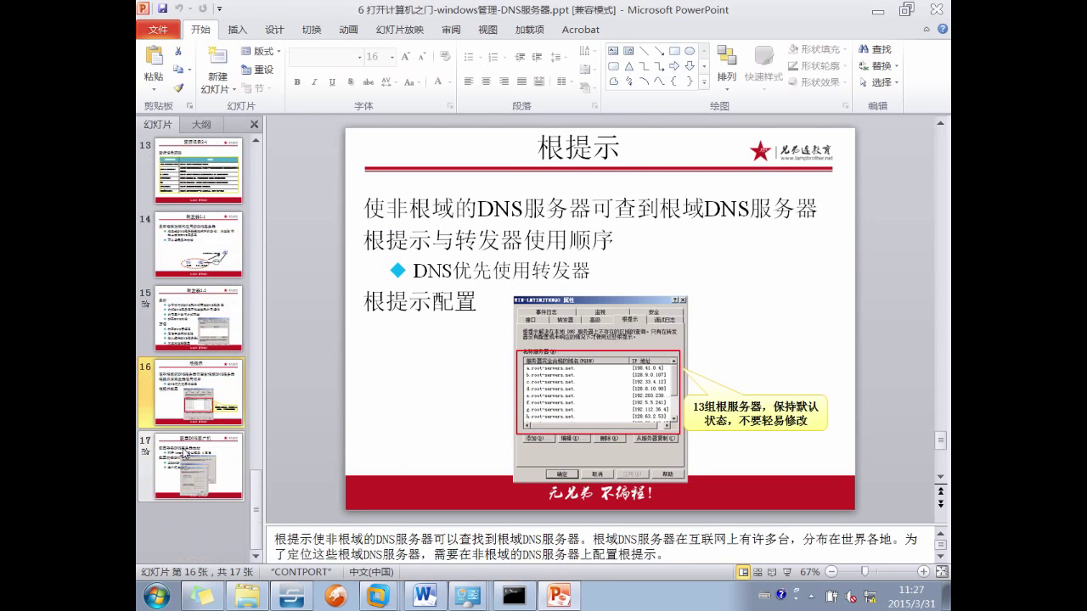
pyautogui.click(185, 473)
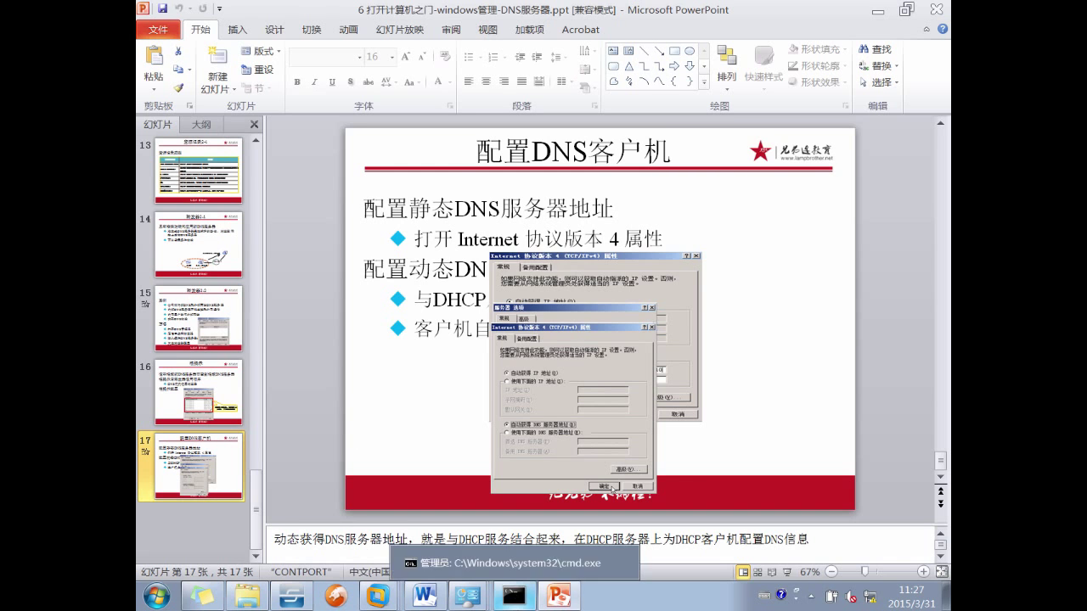
pyautogui.click(513, 596)
pyautogui.write('nslookup')
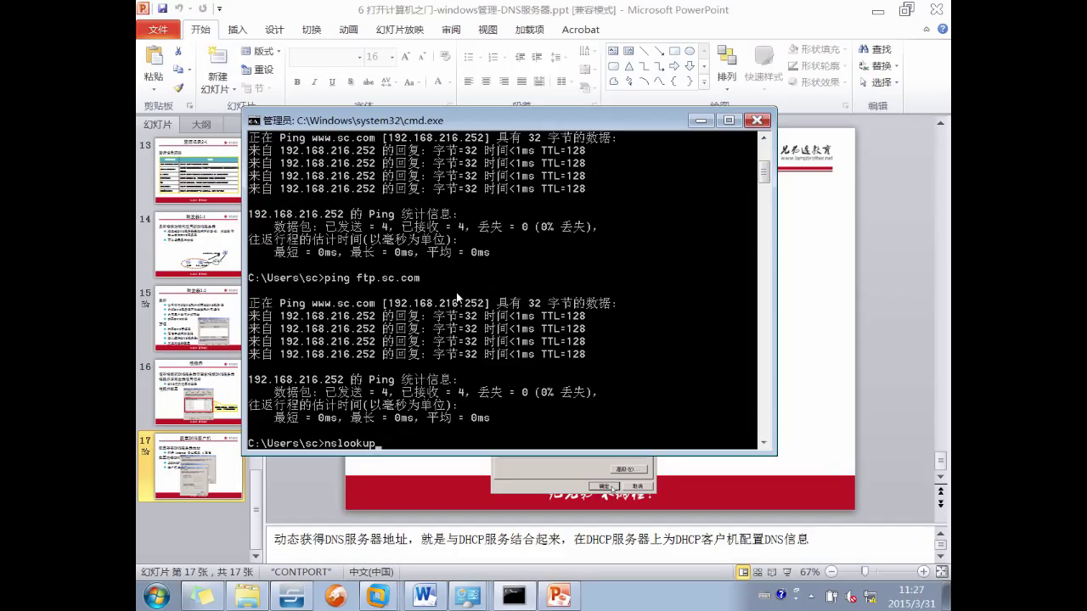
pyautogui.write(' www.sc.com')
pyautogui.press('Return')
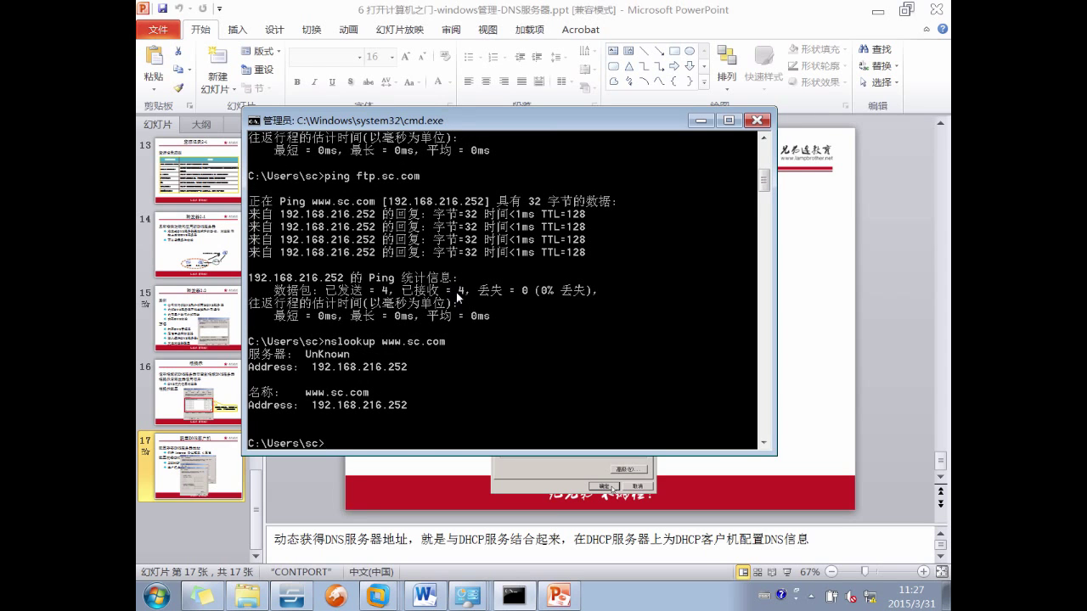
# Mark the server and resolved addresses in the nslookup output and clear the annotations.
pyautogui.moveTo(314, 377); pyautogui.dragTo(423, 371)
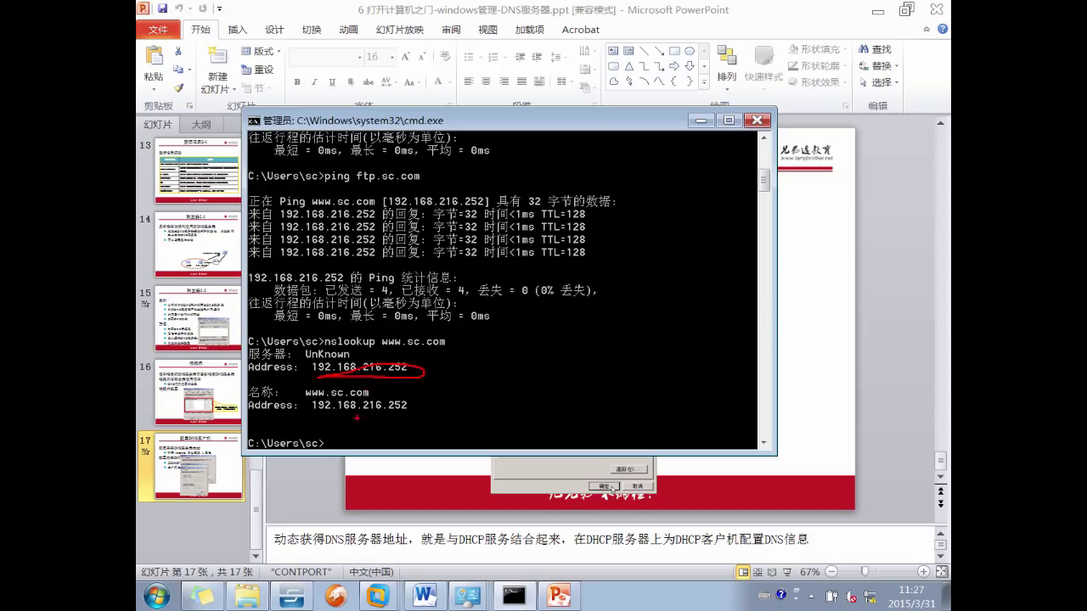
pyautogui.moveTo(314, 415)
pyautogui.mouseDown()
pyautogui.moveTo(409, 411)
pyautogui.moveTo(309, 392)
pyautogui.moveTo(305, 412)
pyautogui.mouseUp()
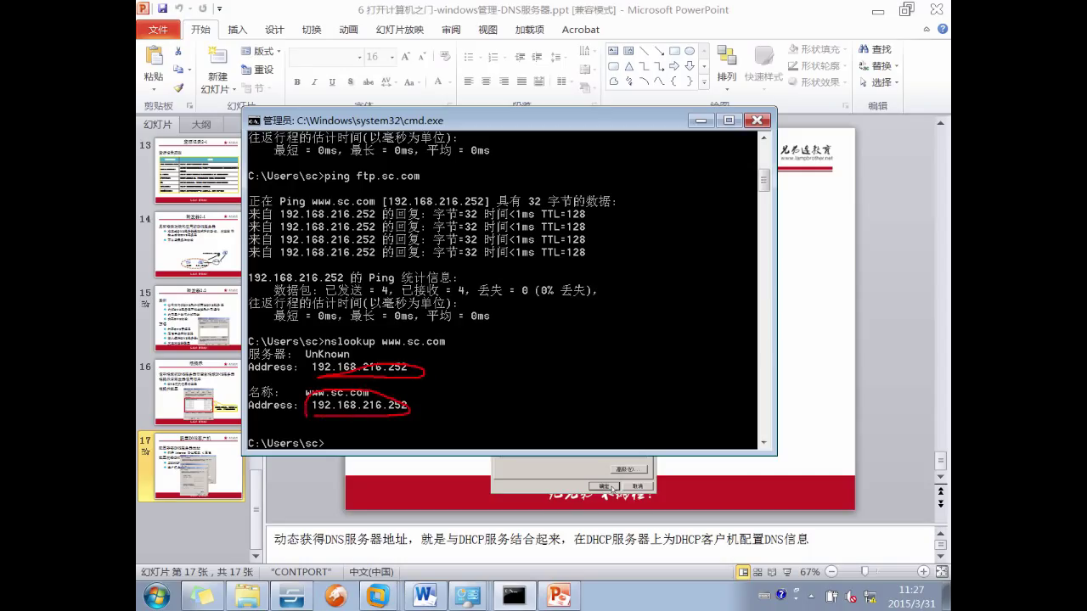
pyautogui.moveTo(300, 361); pyautogui.dragTo(355, 351)
pyautogui.press('Escape')
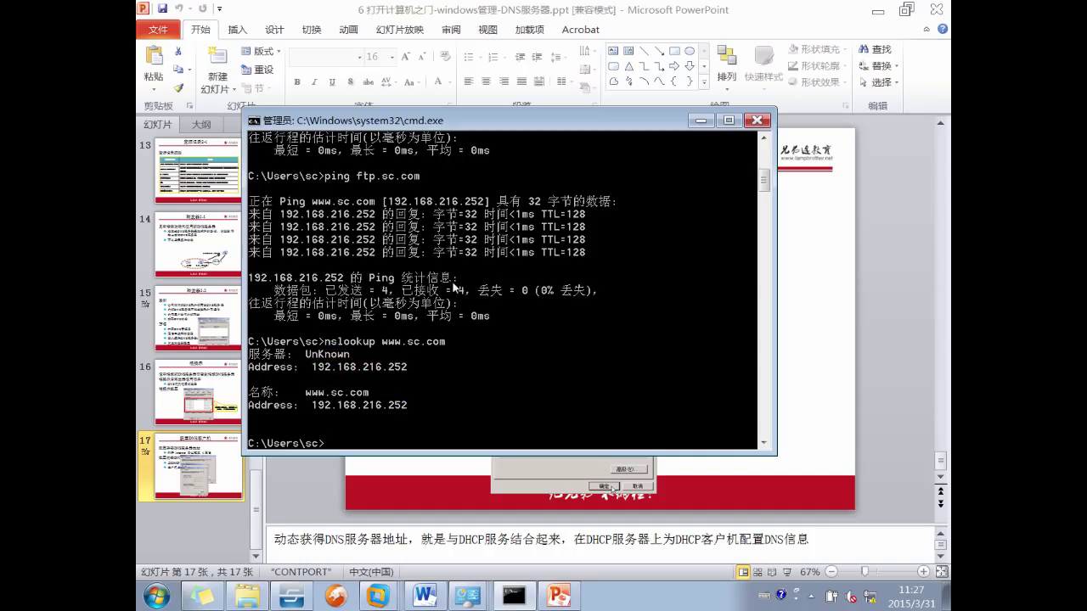
pyautogui.write('nslookup')
pyautogui.press('Return')
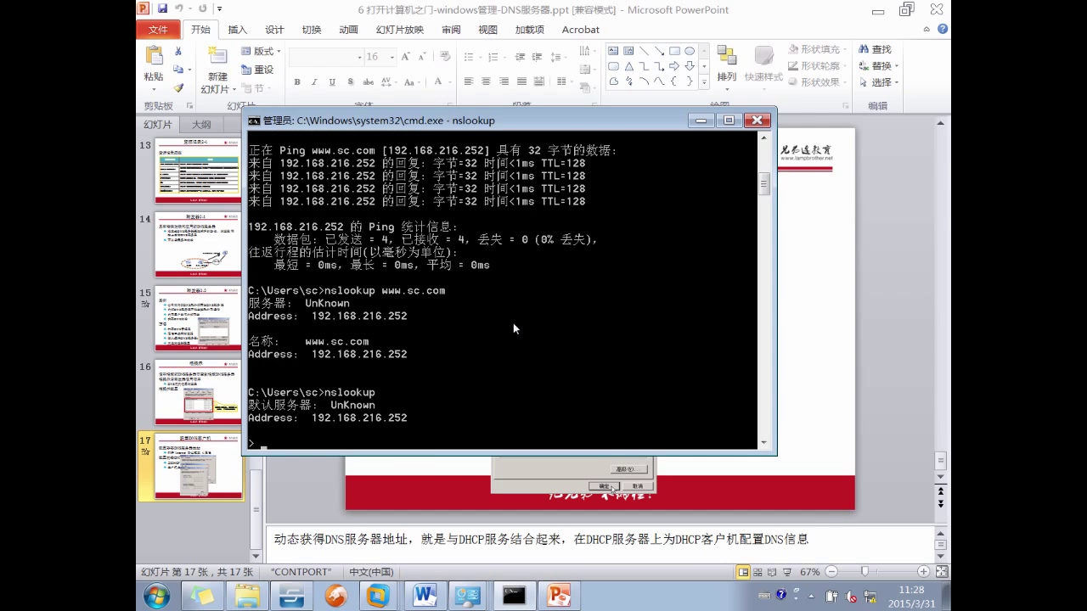
pyautogui.write('www.sc.com')
pyautogui.press('Return')
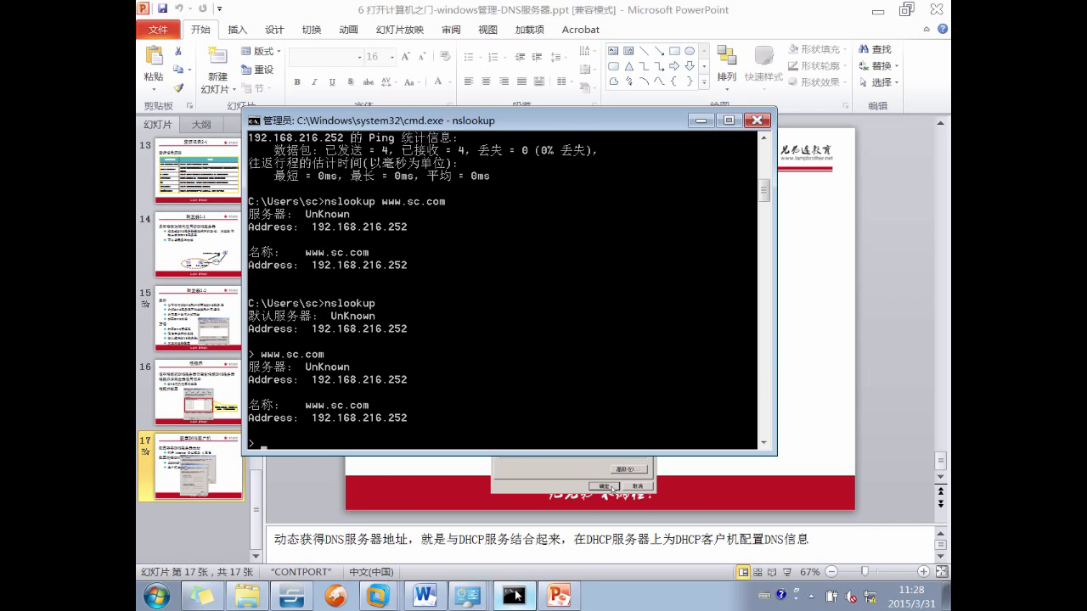
# Switch to the Windows Server 2008 R2 virtual machine and start a pointer record for 192.168.216.252 in the 216.168.192.in-addr.arpa reverse zone.
pyautogui.moveTo(467, 597)
pyautogui.click(342, 494)
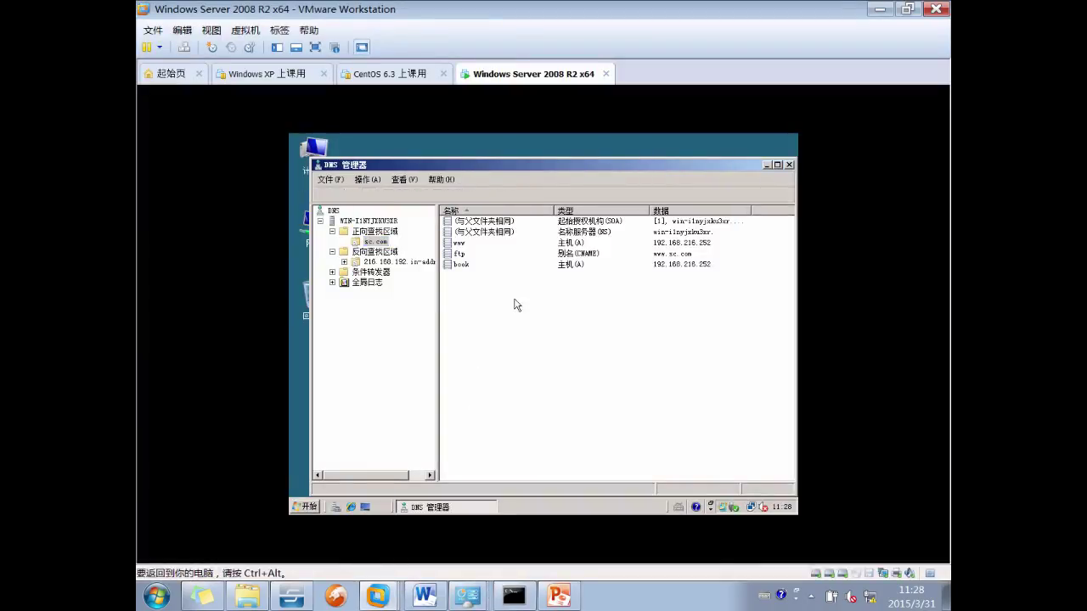
pyautogui.click(381, 252)
pyautogui.click(388, 262)
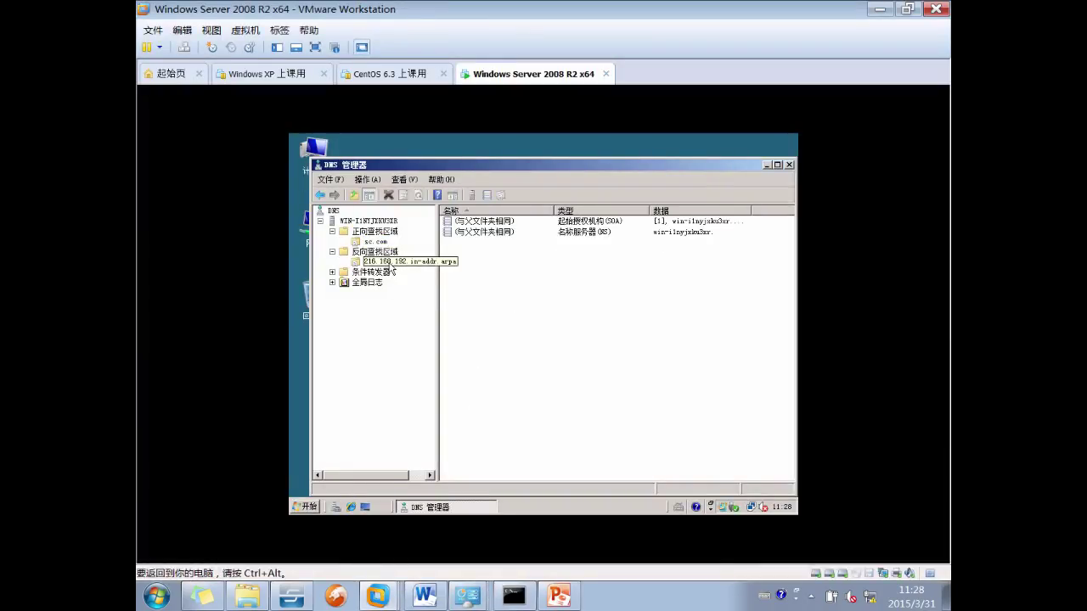
pyautogui.rightClick(535, 264)
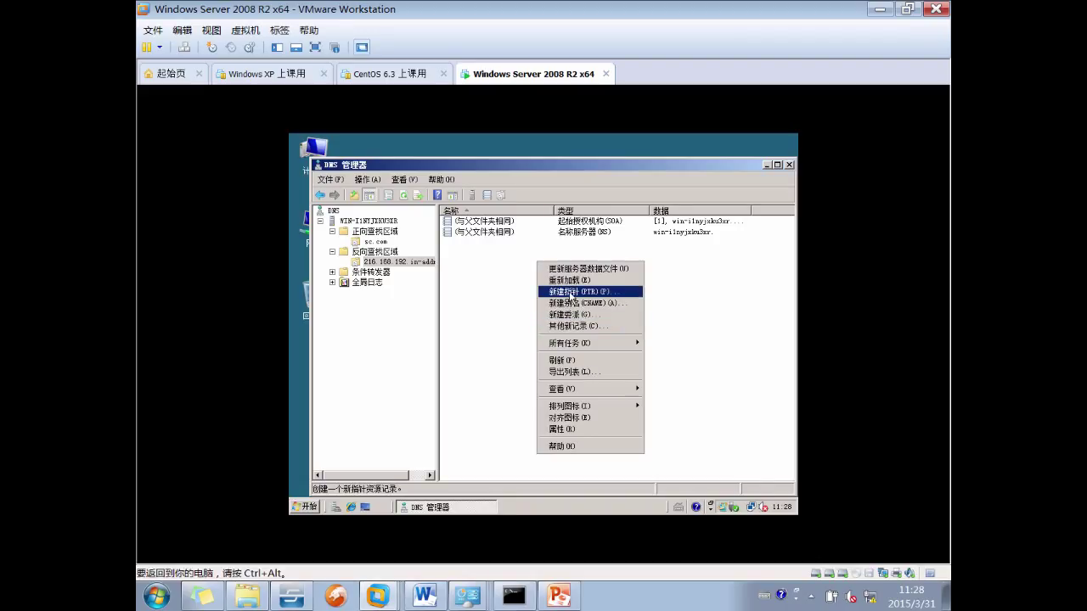
pyautogui.click(572, 292)
pyautogui.click(498, 250)
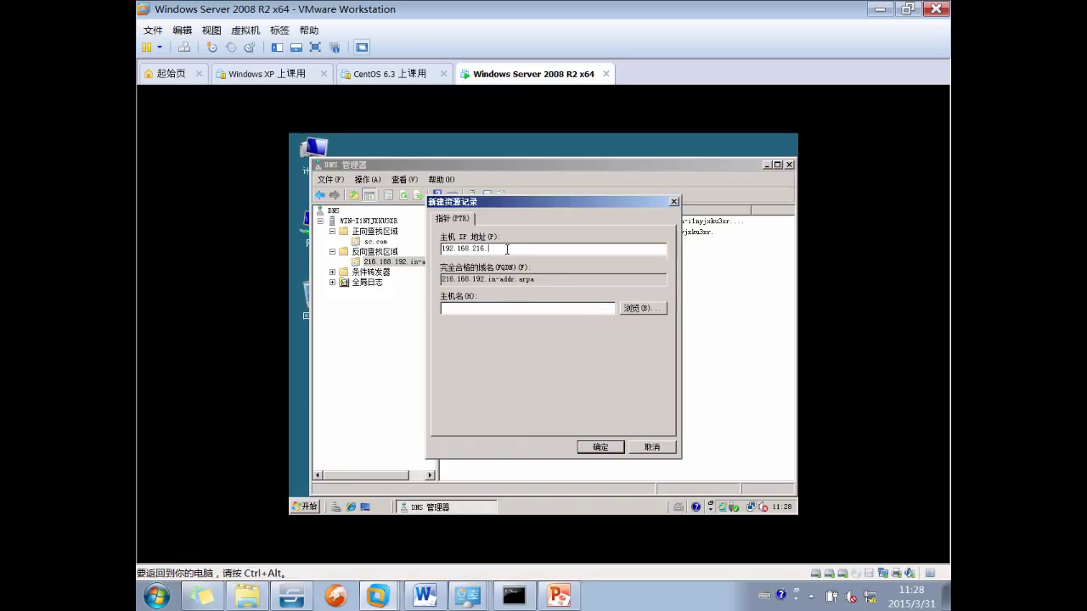
pyautogui.write('252')
# Mark the fully qualified domain name, the host IP address and the reverse zone on screen, and clear the annotations.
pyautogui.hotkey('ctrl', 'alt')
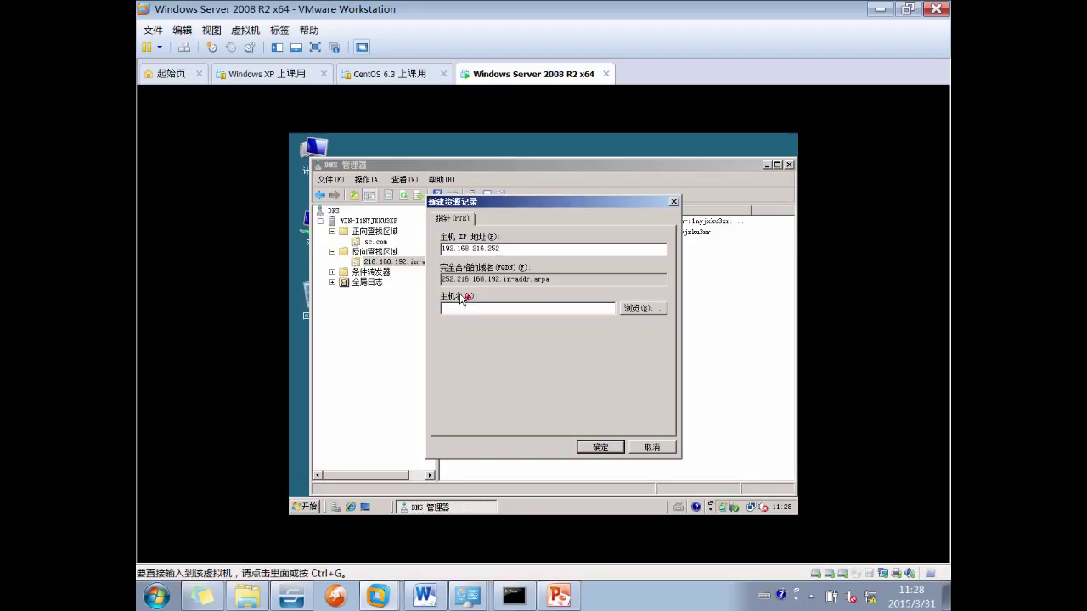
pyautogui.moveTo(439, 276); pyautogui.dragTo(519, 274)
pyautogui.moveTo(439, 289)
pyautogui.mouseDown()
pyautogui.moveTo(556, 279)
pyautogui.moveTo(518, 273)
pyautogui.moveTo(514, 290)
pyautogui.mouseUp()
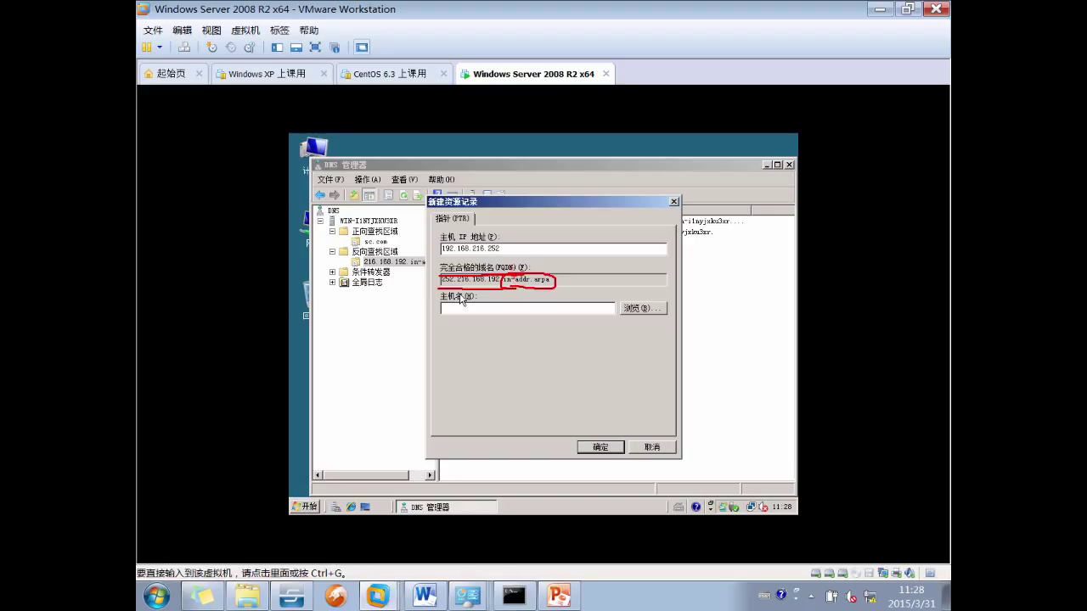
pyautogui.moveTo(480, 253); pyautogui.dragTo(506, 253)
pyautogui.moveTo(360, 266)
pyautogui.mouseDown()
pyautogui.moveTo(382, 267)
pyautogui.moveTo(387, 253)
pyautogui.moveTo(358, 258)
pyautogui.moveTo(390, 271)
pyautogui.mouseUp()
pyautogui.moveTo(506, 243)
pyautogui.mouseDown()
pyautogui.moveTo(482, 256)
pyautogui.moveTo(508, 241)
pyautogui.mouseUp()
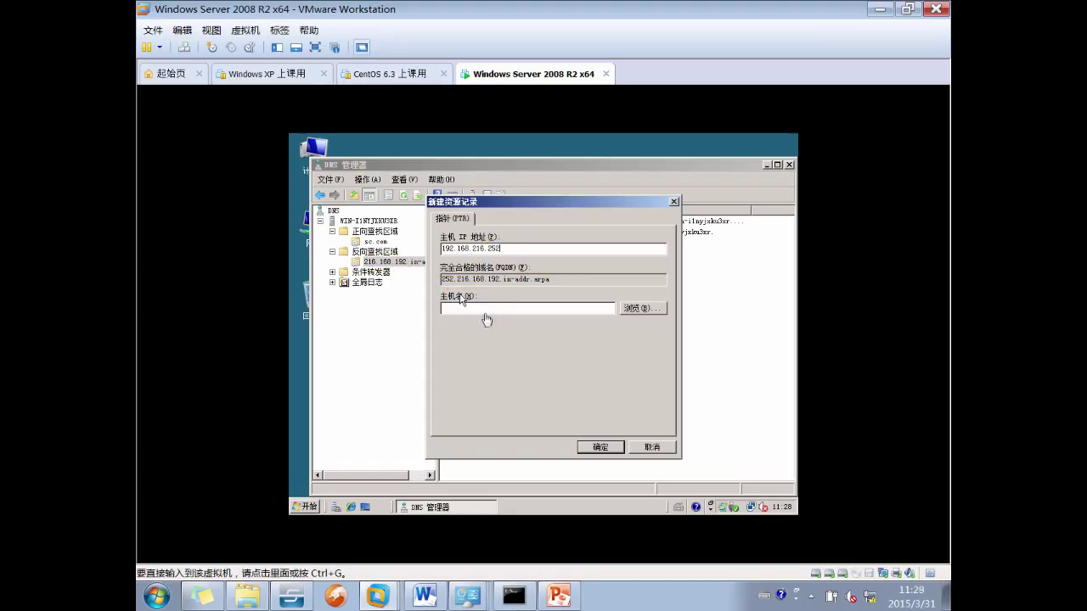
pyautogui.click(482, 311)
pyautogui.write('www')
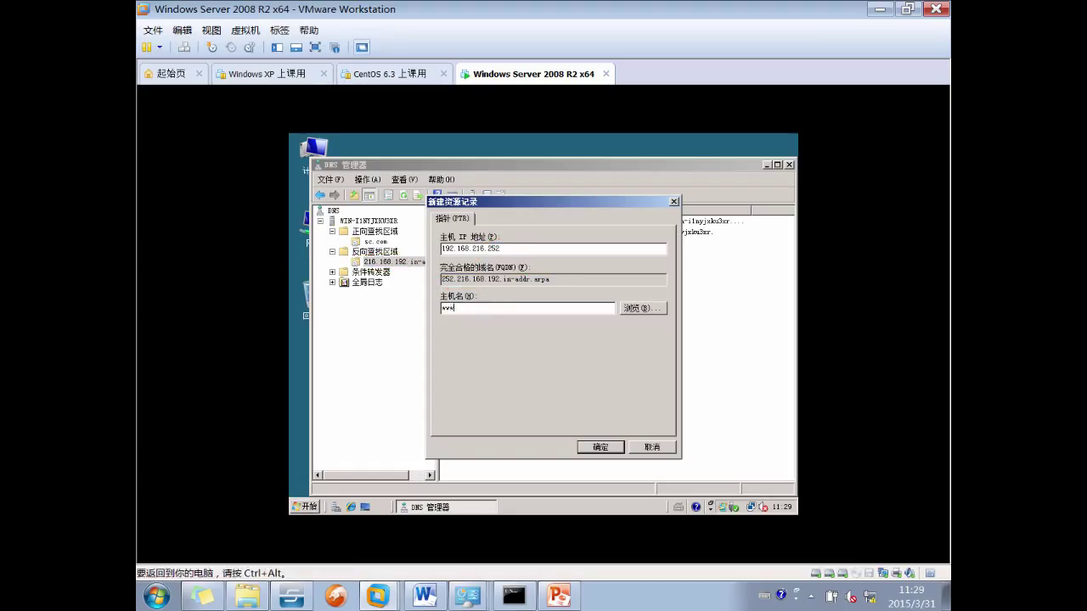
pyautogui.write('.sc.com')
pyautogui.click(603, 448)
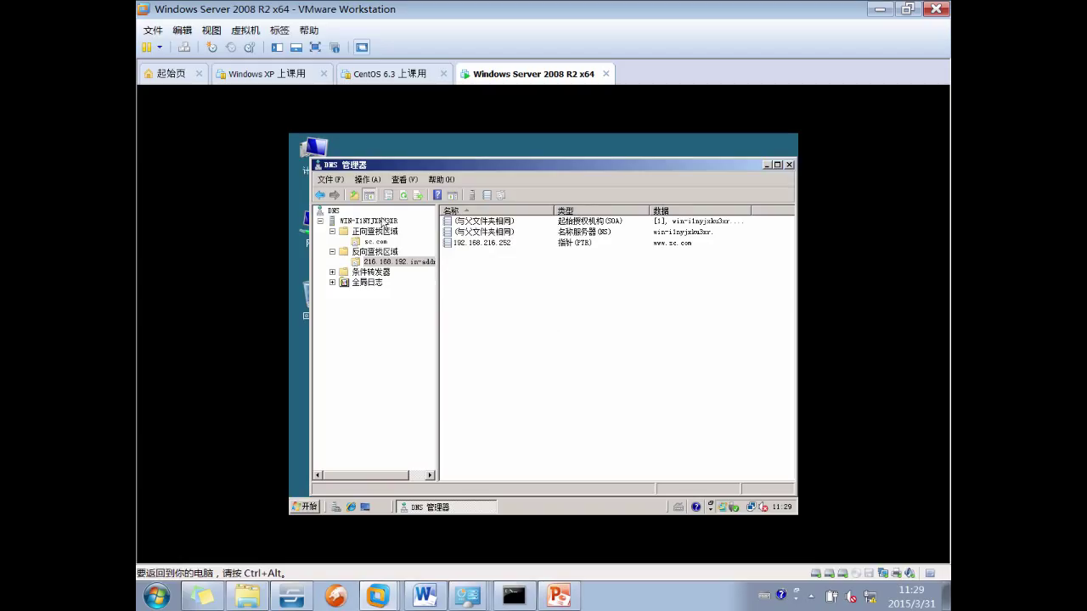
# Restart the DNS service for the server in DNS Manager.
pyautogui.click(382, 220)
pyautogui.rightClick(380, 221)
pyautogui.moveTo(485, 314)
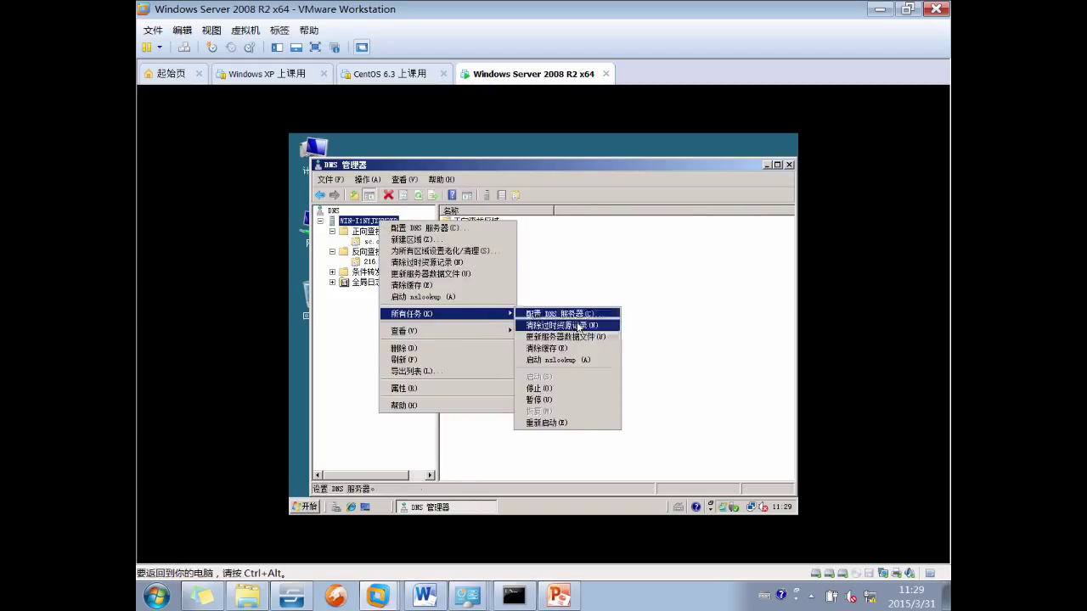
pyautogui.click(582, 414)
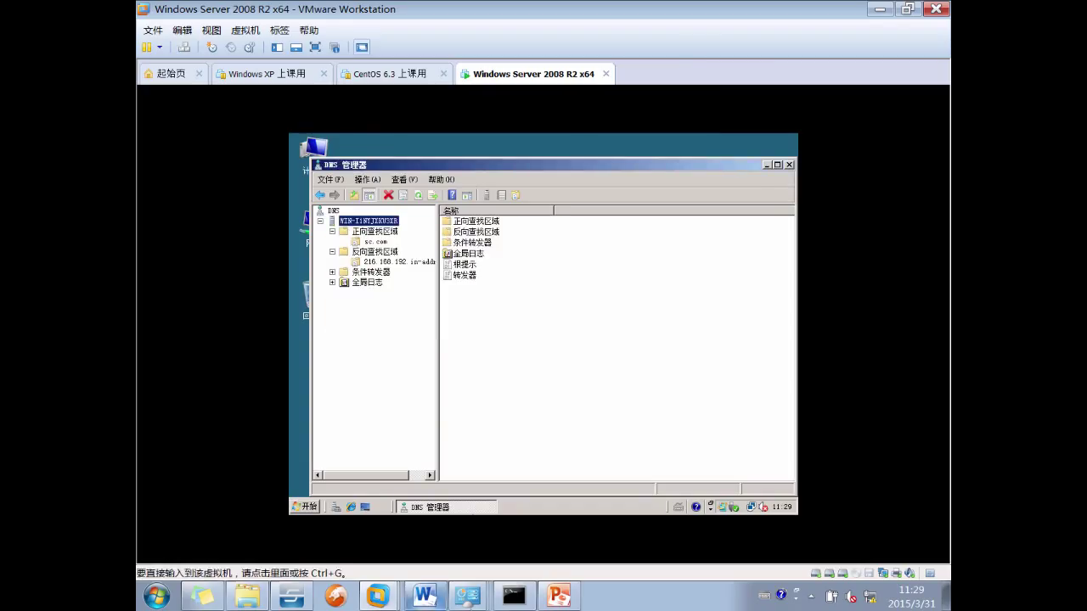
# Switch to the host's command prompt, quit nslookup, clear the screen and start nslookup again in interactive mode.
pyautogui.click(513, 596)
pyautogui.write('quit')
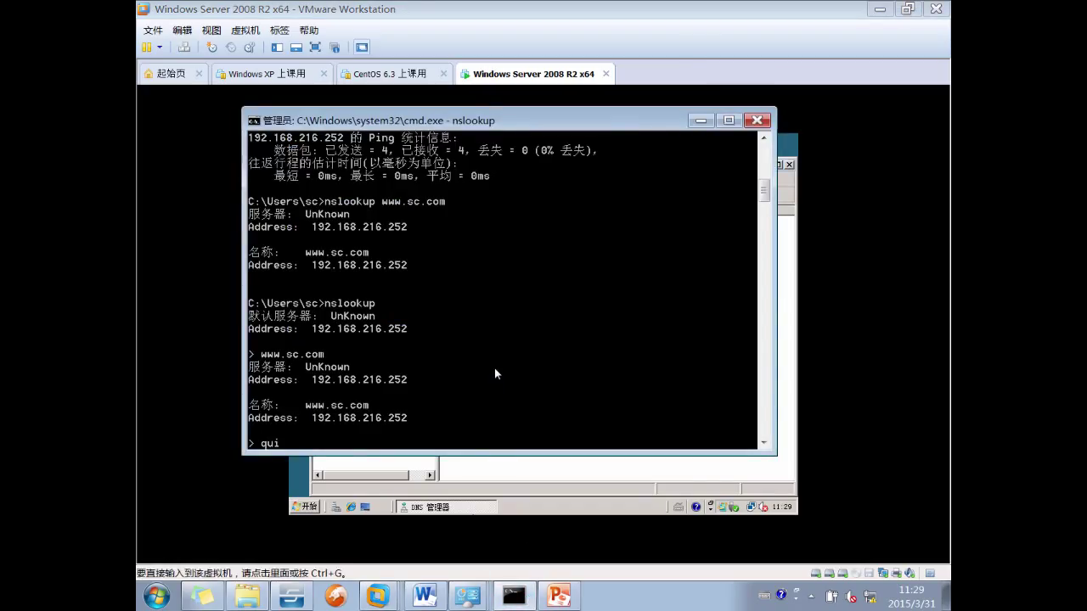
pyautogui.press('Return')
pyautogui.write('cls')
pyautogui.press('Return')
pyautogui.write('nslookup')
pyautogui.press('Return')
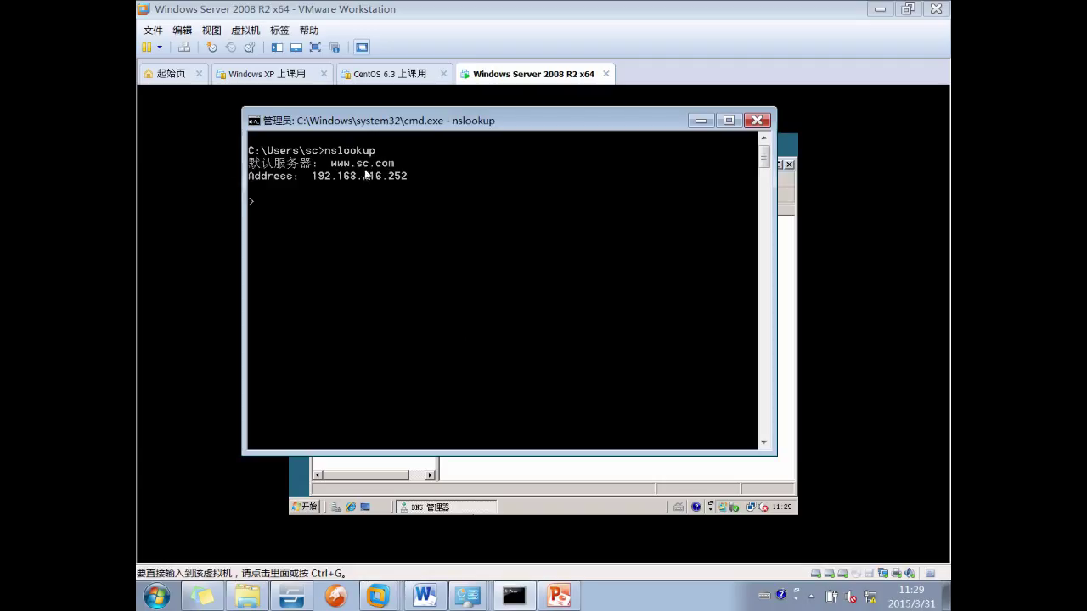
pyautogui.write('www.sina.com')
pyautogui.press('Return')
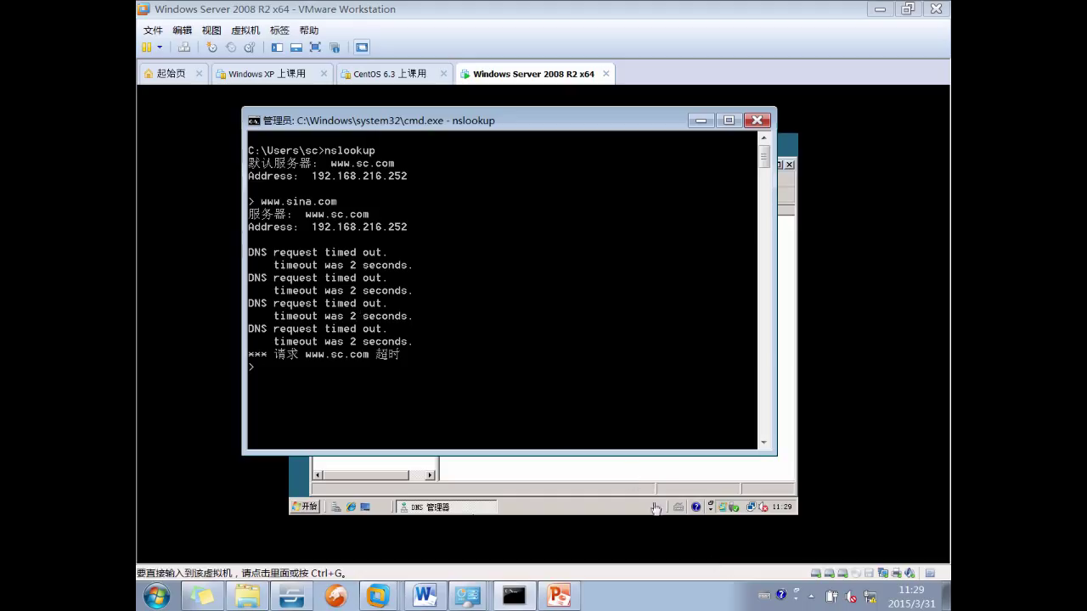
pyautogui.click(874, 605)
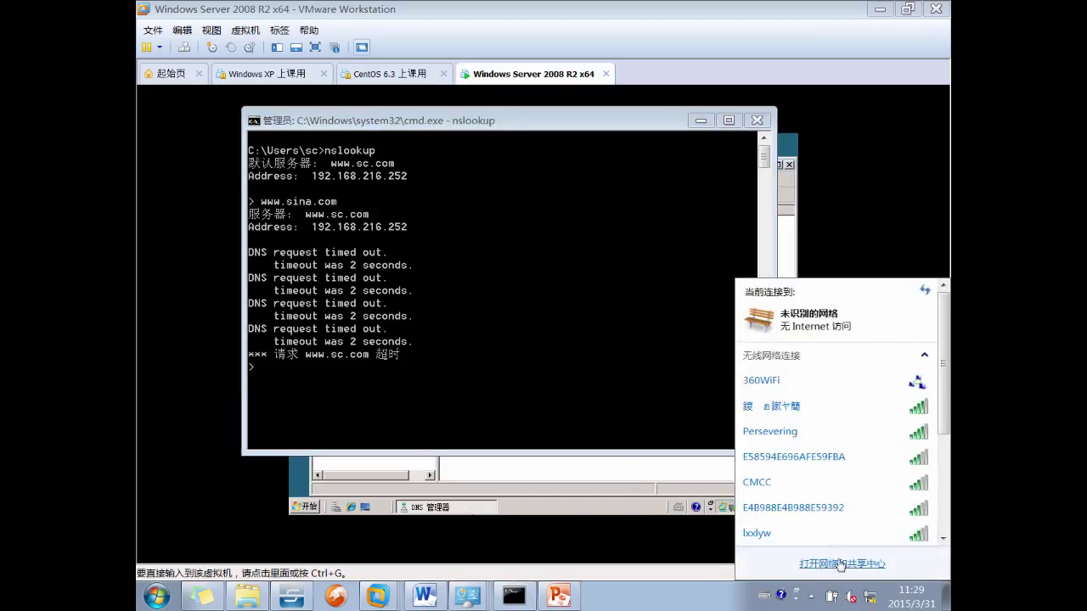
pyautogui.click(582, 382)
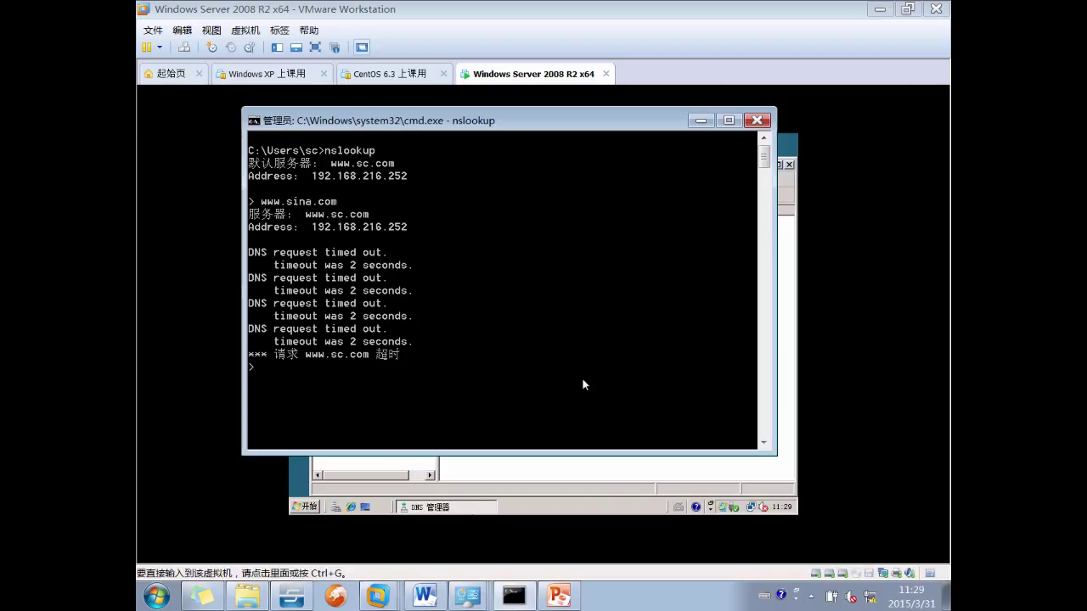
# Query ftp.sc.com in nslookup, review the output and quit nslookup.
pyautogui.write('ftp.sc.com')
pyautogui.press('Return')
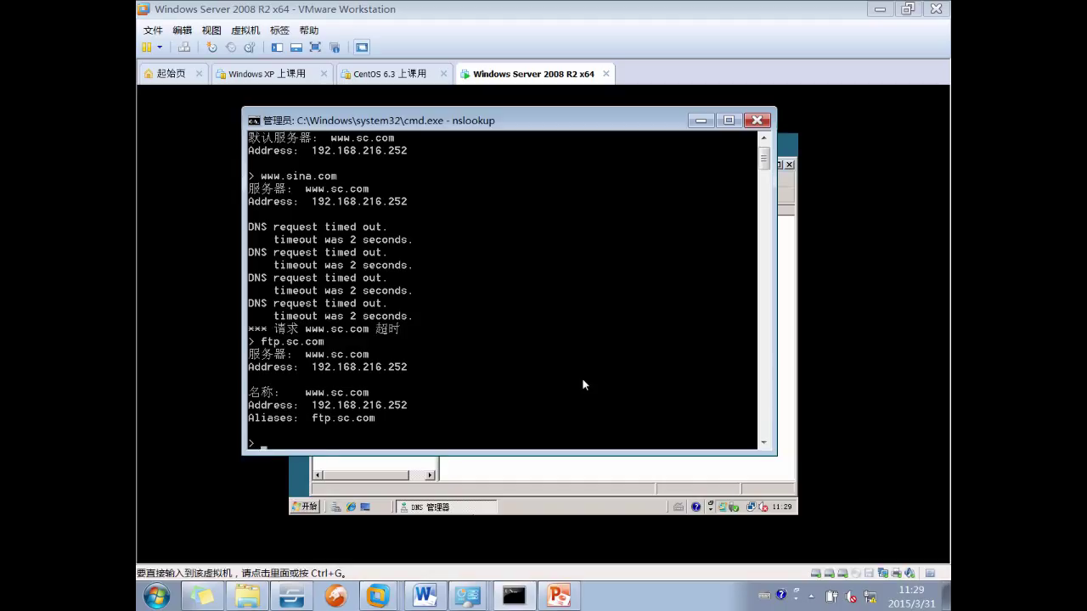
pyautogui.scroll(1, 475, 355)
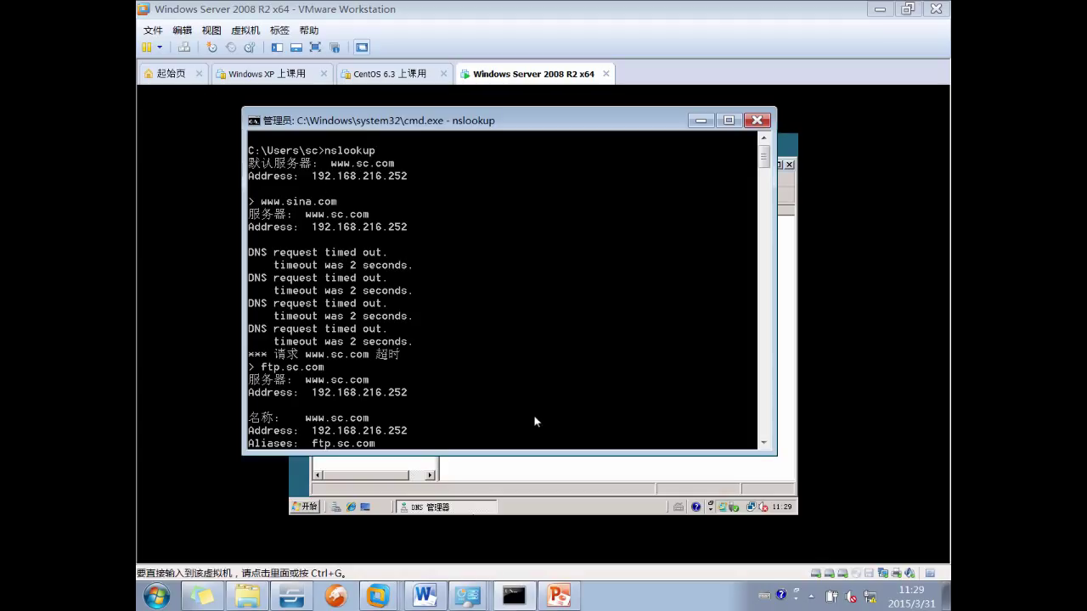
pyautogui.scroll(-5, 568, 339)
pyautogui.write('quit')
pyautogui.press('Return')
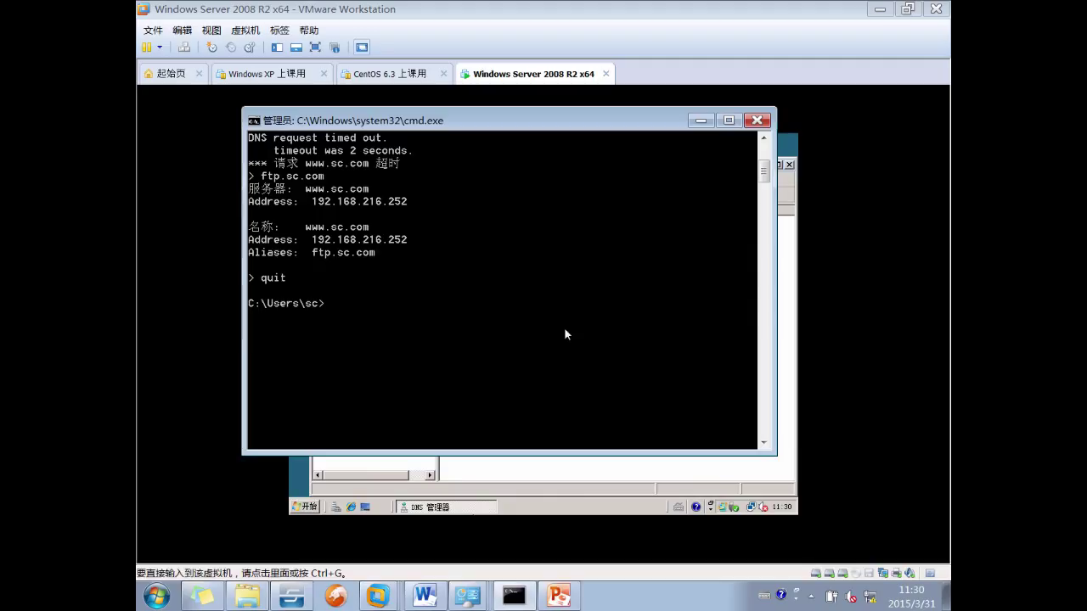
# View the conditional forwarders folder in the virtual machine's DNS Manager, and switch to PowerPoint's slide 14 on forwarders.
pyautogui.click(566, 495)
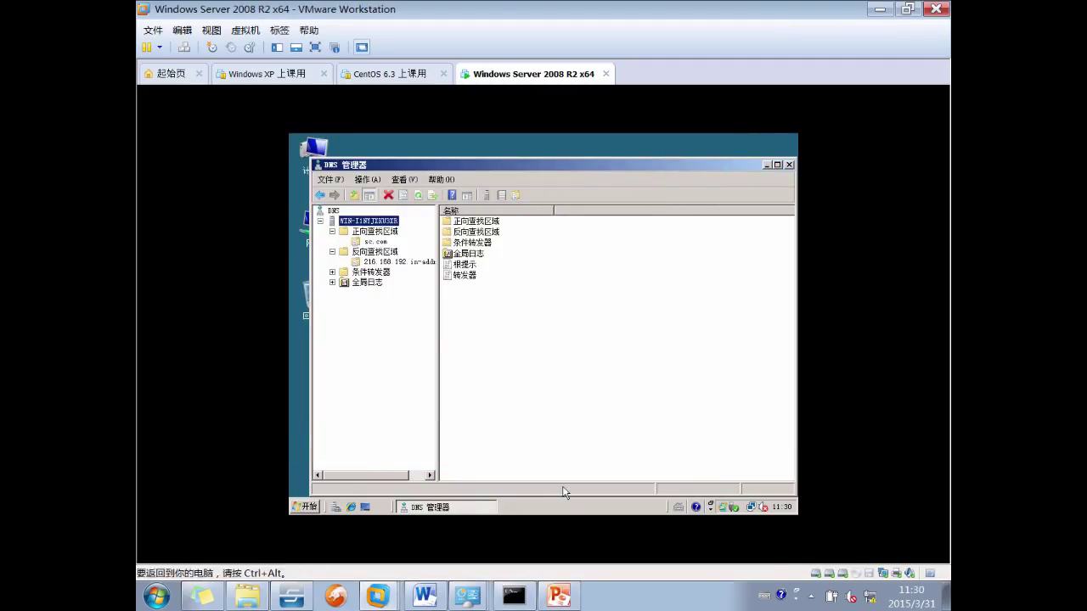
pyautogui.click(558, 350)
pyautogui.doubleClick(472, 244)
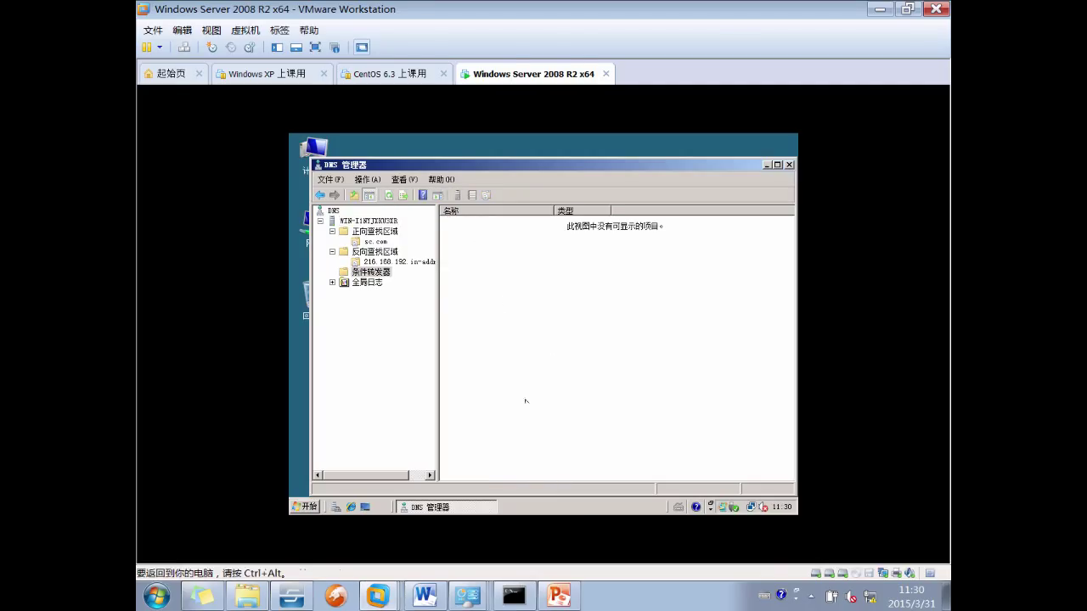
pyautogui.click(562, 596)
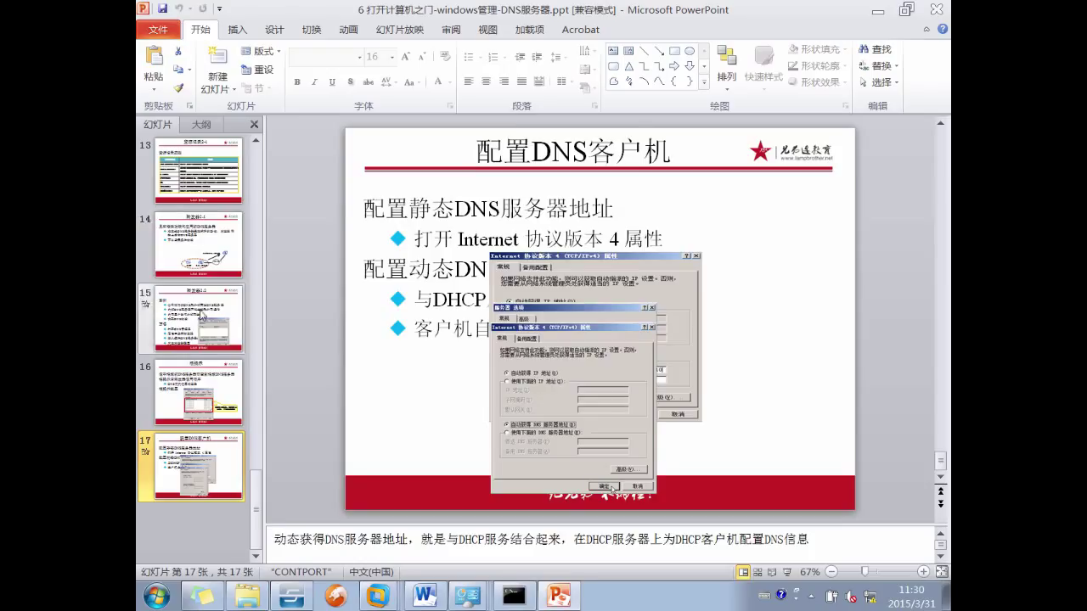
pyautogui.click(228, 274)
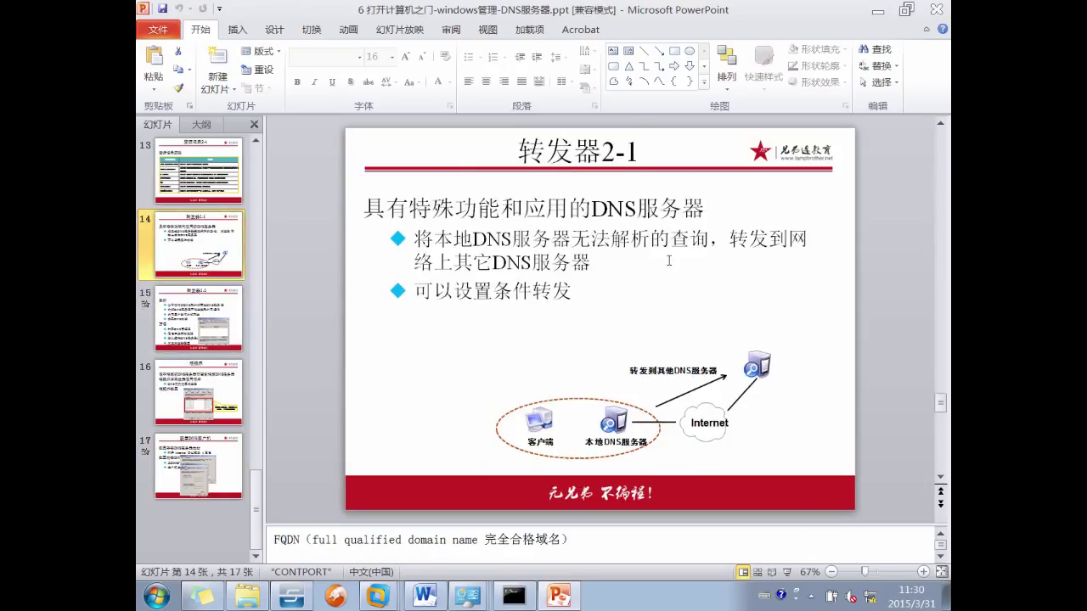